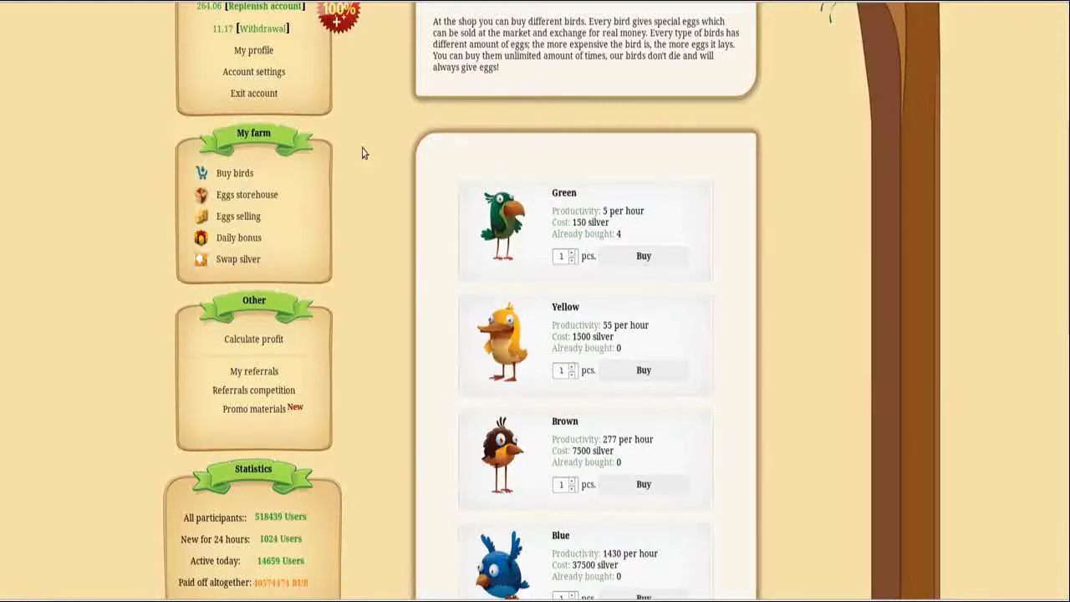
# Step: Examine the costs and hourly productivity of the birds in the Golden Farm bird shop
pyautogui.scroll(-2, 362, 153)
pyautogui.scroll(3, 362, 153)
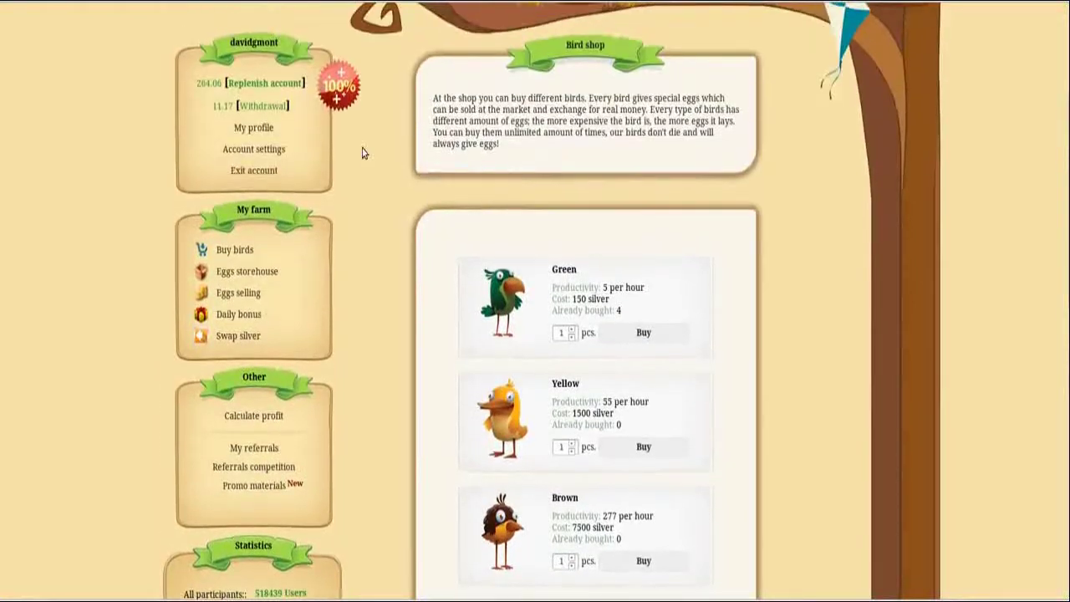
pyautogui.scroll(-2, 362, 153)
pyautogui.scroll(-2, 362, 153)
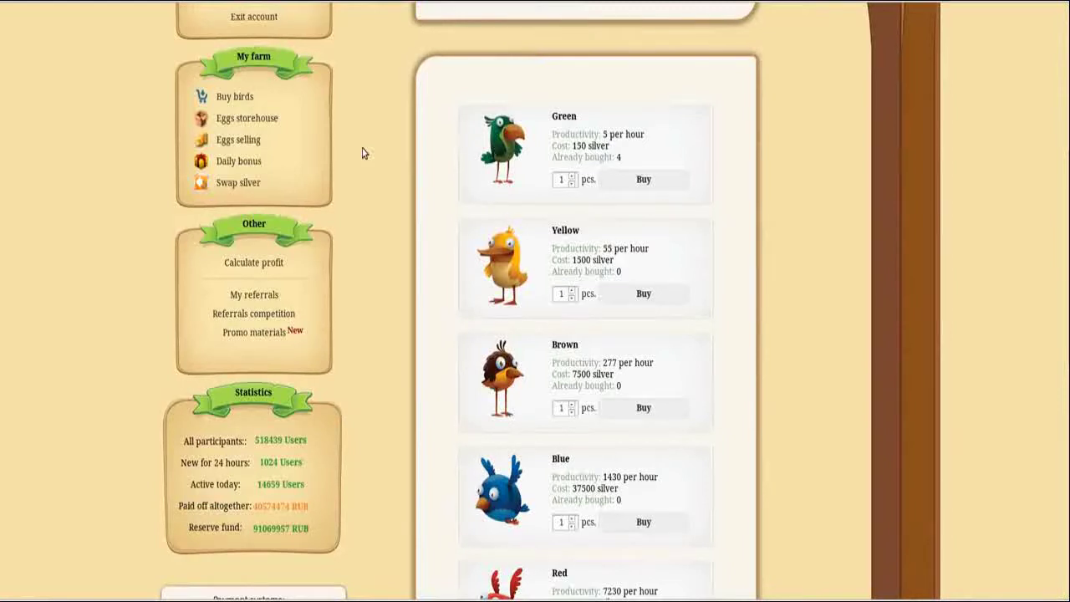
pyautogui.scroll(4, 362, 153)
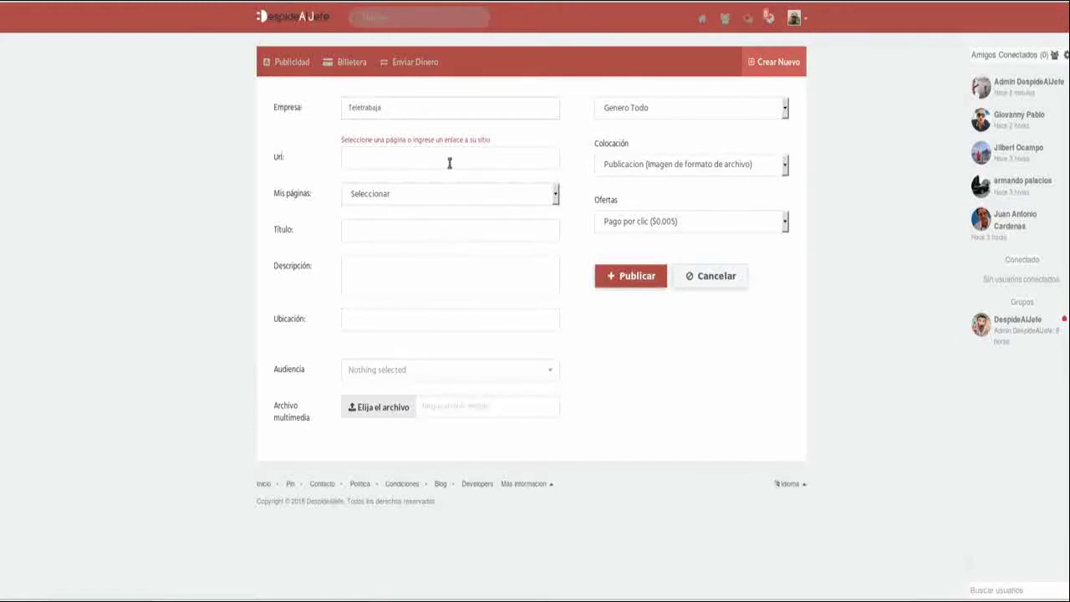
pyautogui.click(381, 107)
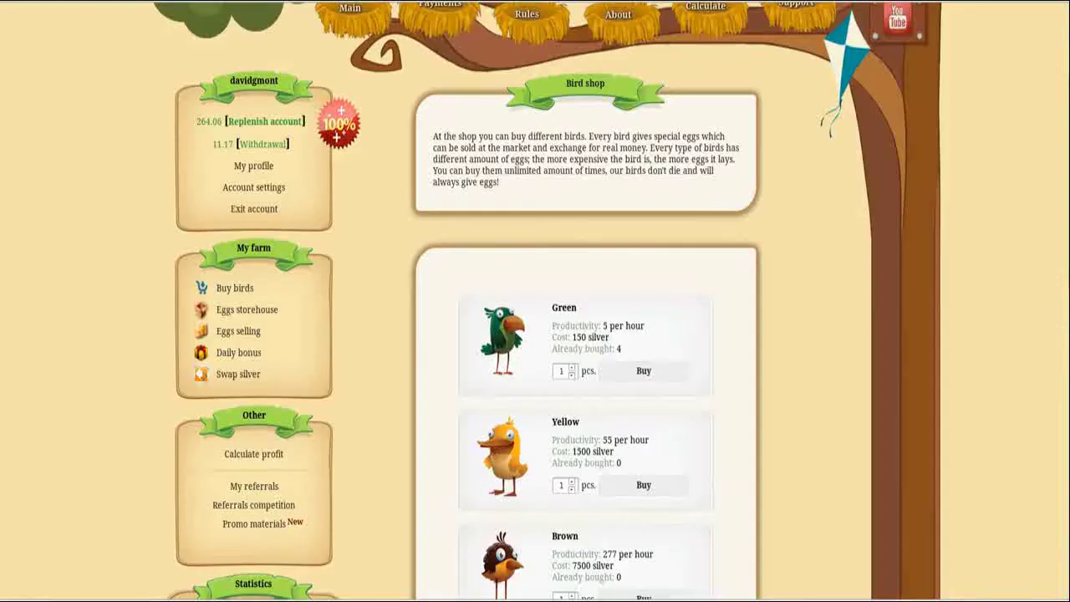
pyautogui.scroll(-4, 426, 171)
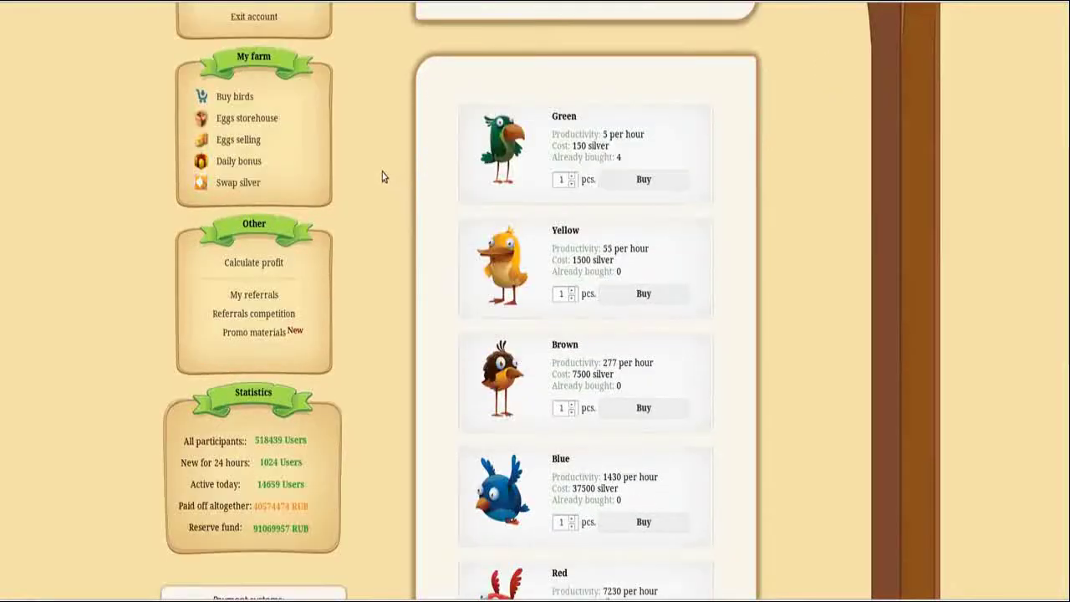
pyautogui.scroll(-3, 379, 174)
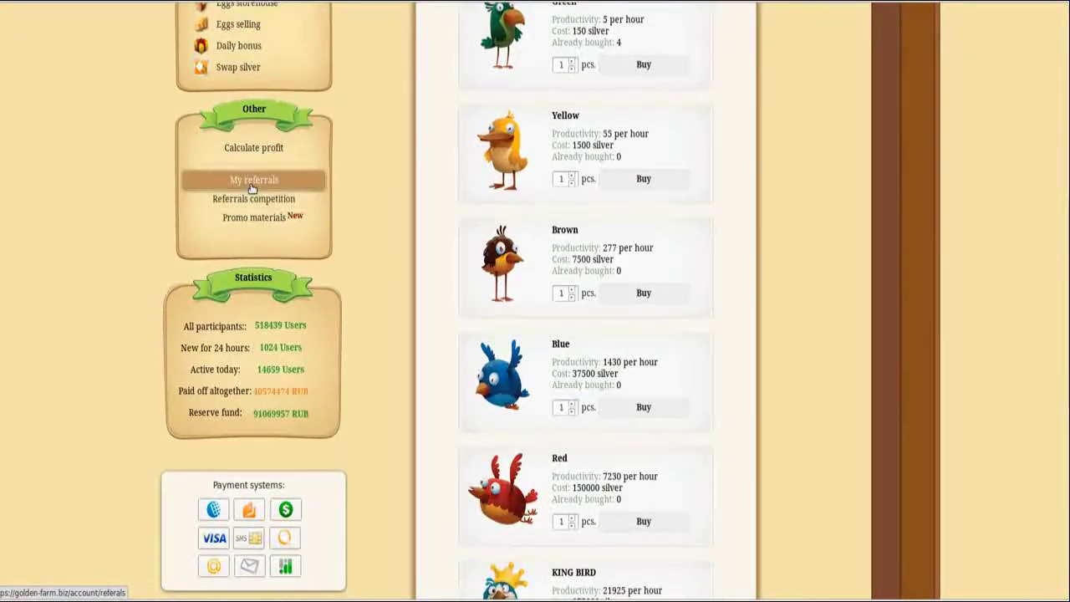
# Step: Copy the English-version referral link from the My referrals page into the Url of the DespideAlJefe ad form
pyautogui.click(252, 181)
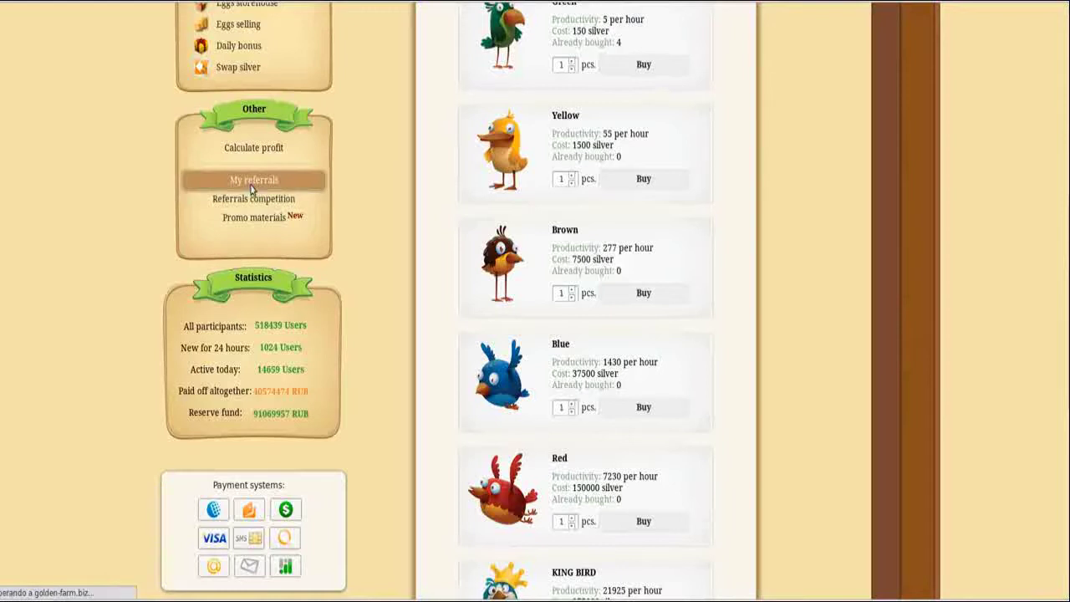
pyautogui.scroll(-5, 581, 198)
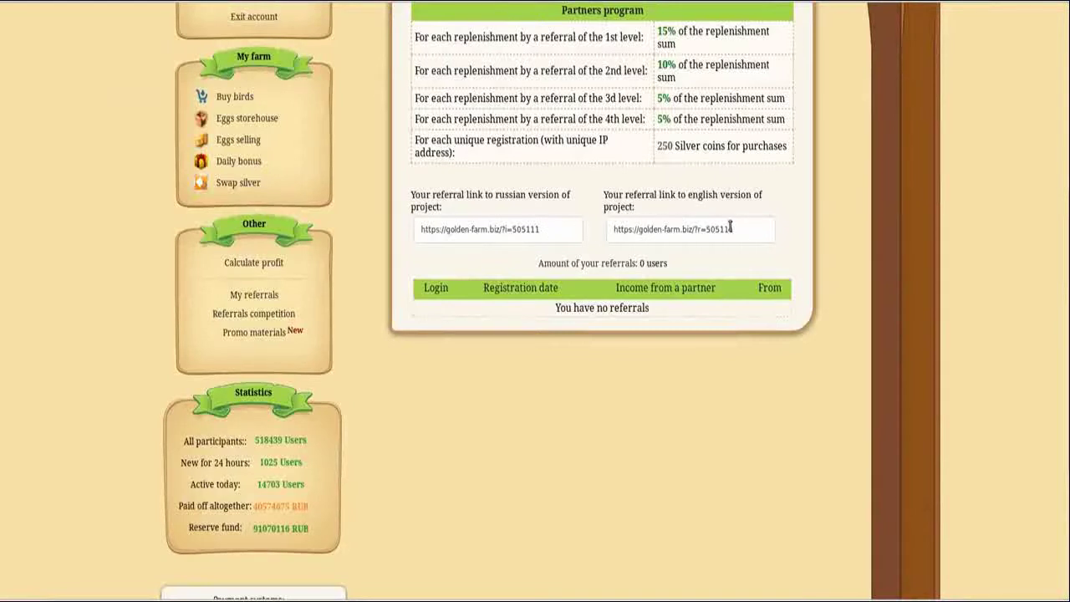
pyautogui.moveTo(743, 225); pyautogui.dragTo(613, 226)
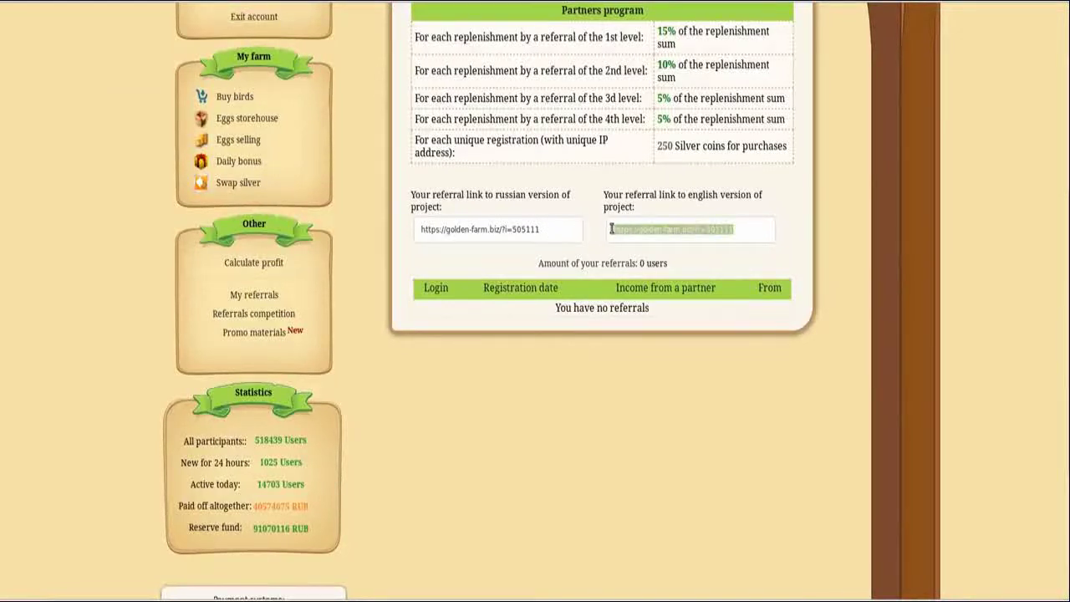
pyautogui.rightClick(628, 227)
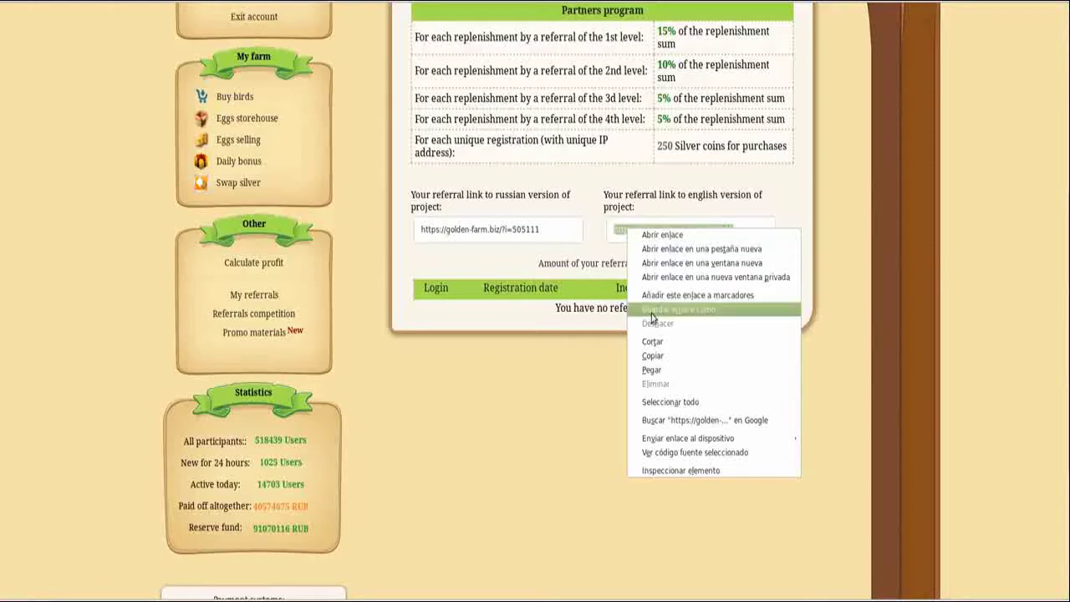
pyautogui.click(660, 358)
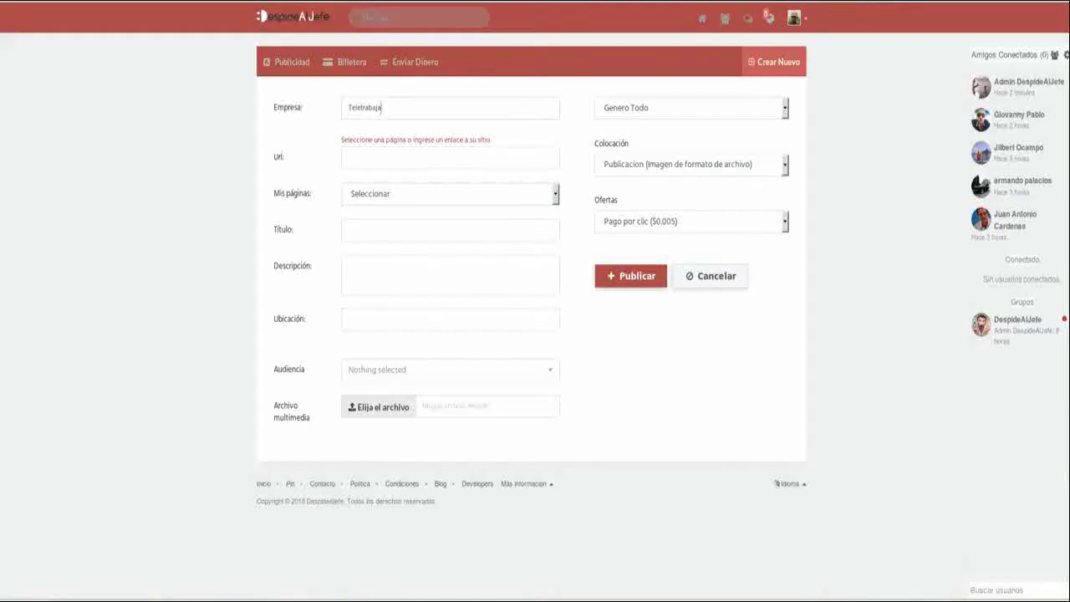
pyautogui.rightClick(349, 157)
pyautogui.click(389, 210)
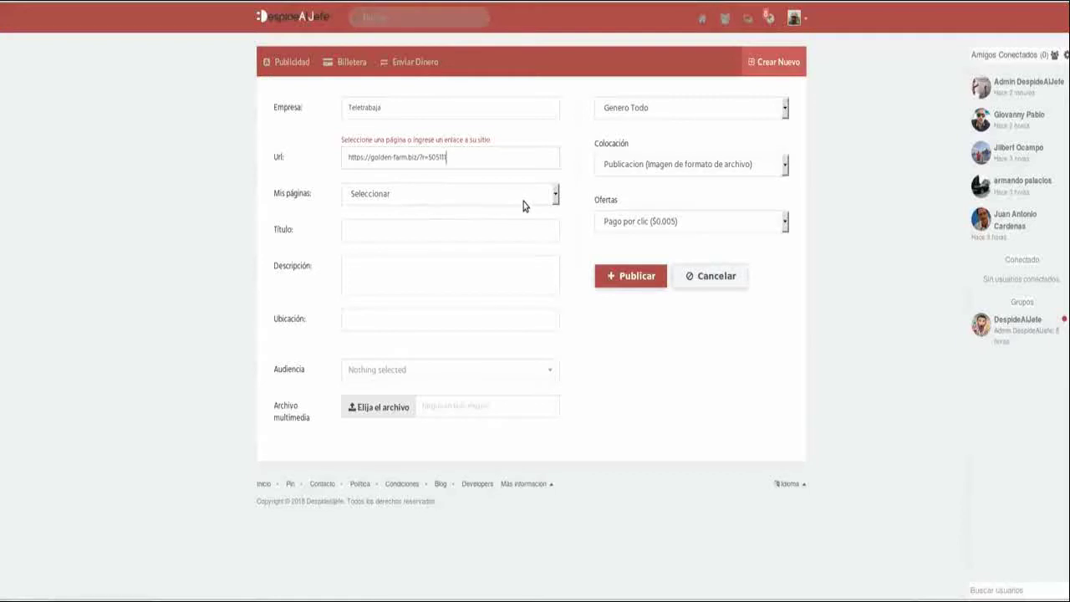
pyautogui.click(555, 199)
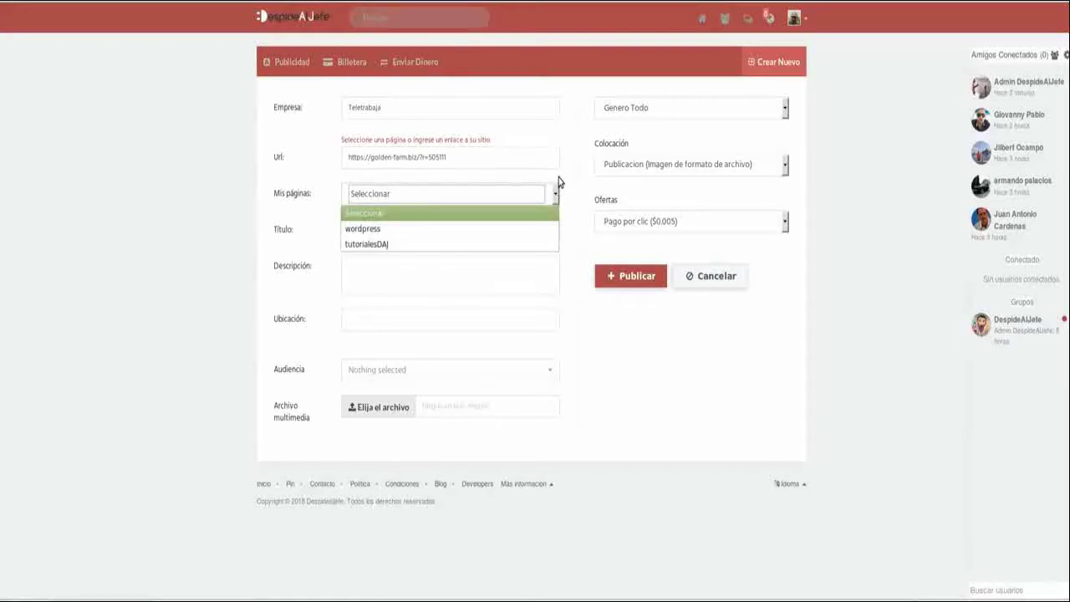
pyautogui.click(560, 182)
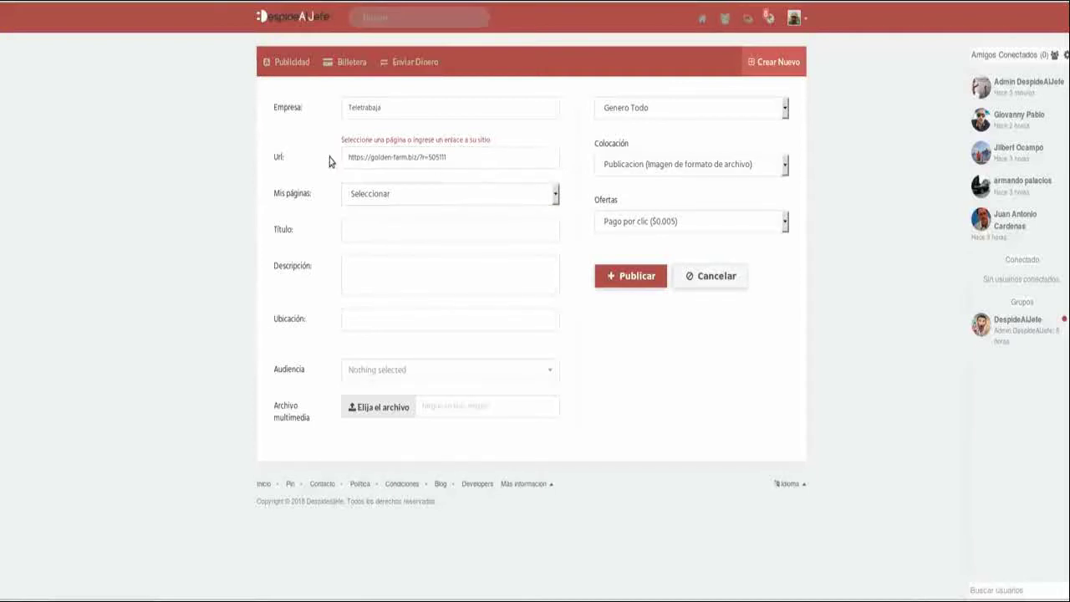
pyautogui.click(555, 194)
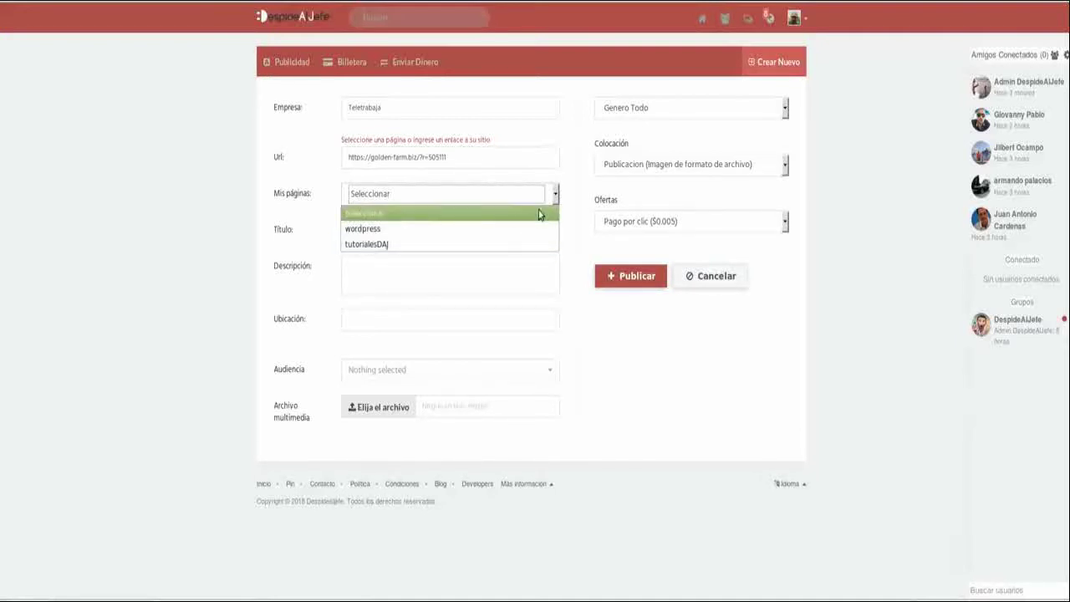
pyautogui.click(565, 196)
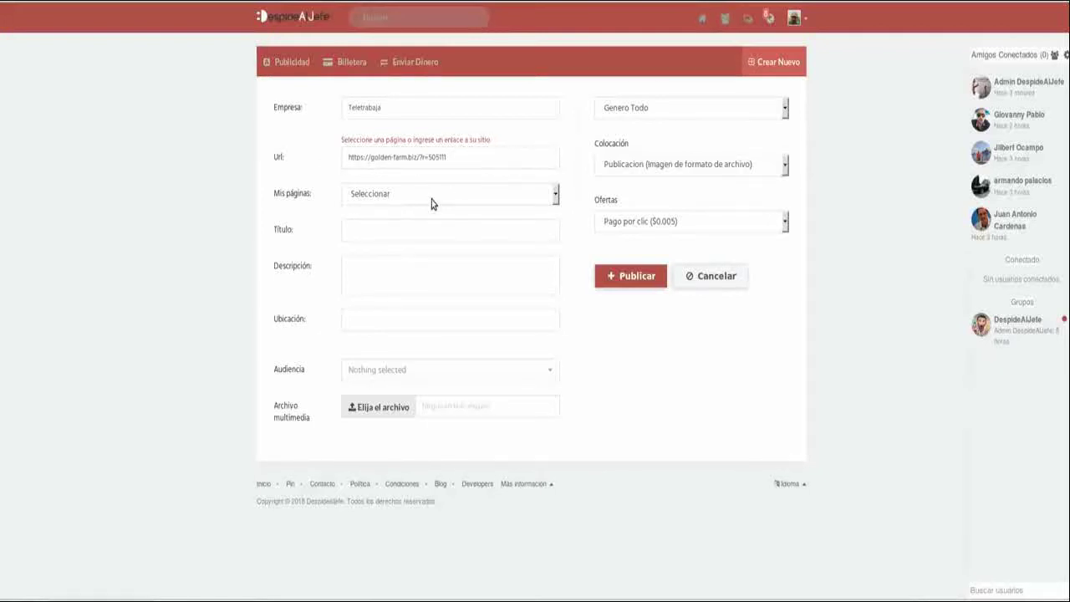
# Step: Enter "Golden Farm" as the ad's title
pyautogui.click(371, 229)
pyautogui.write('Golden Farm')
pyautogui.press('BackSpace')
pyautogui.press('BackSpace')
pyautogui.press('BackSpace')
pyautogui.write('arm')
# Step: Enter the ad description "Ayudame a conseguir el pajaro amarillo. Solo necesito hacer 4 referidos."
pyautogui.click(370, 266)
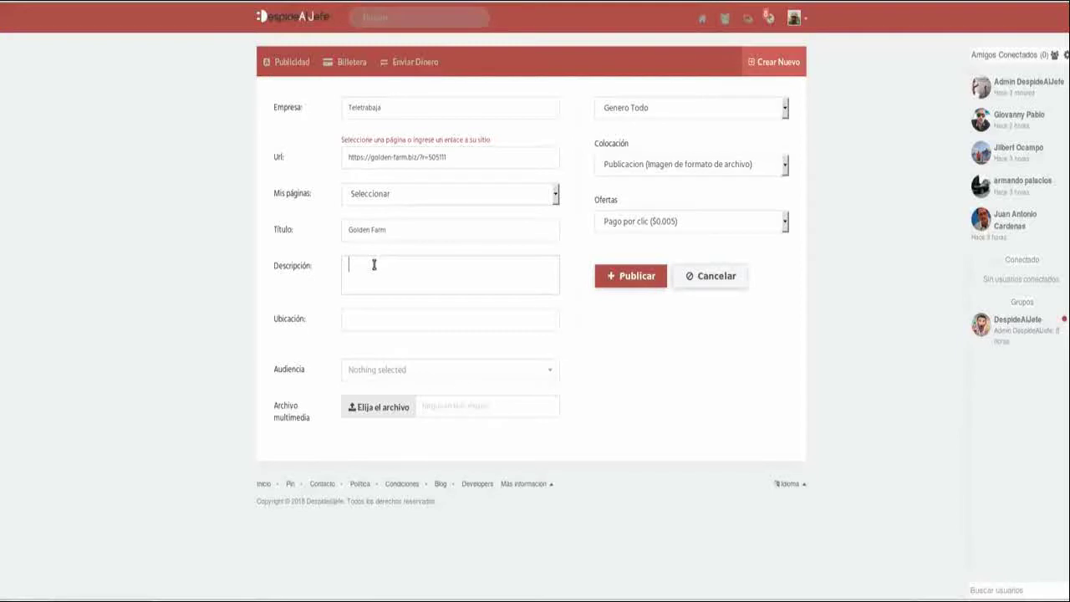
pyautogui.write('Ayudarte a conseguir el pjarao')
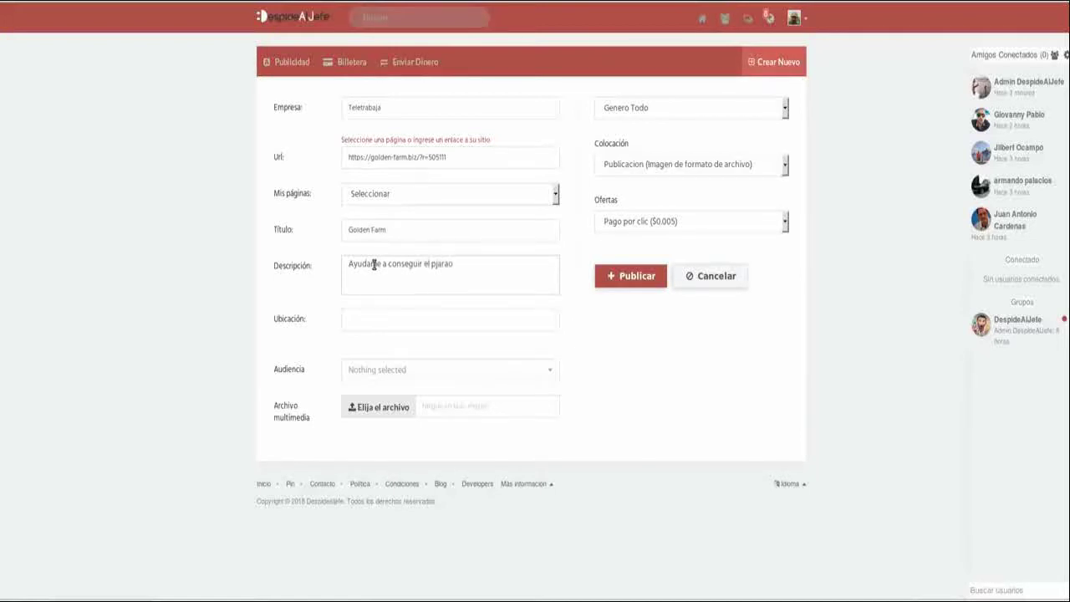
pyautogui.press('BackSpace')
pyautogui.press('BackSpace')
pyautogui.write('ajaro amarillo. Solo necesito hacer')
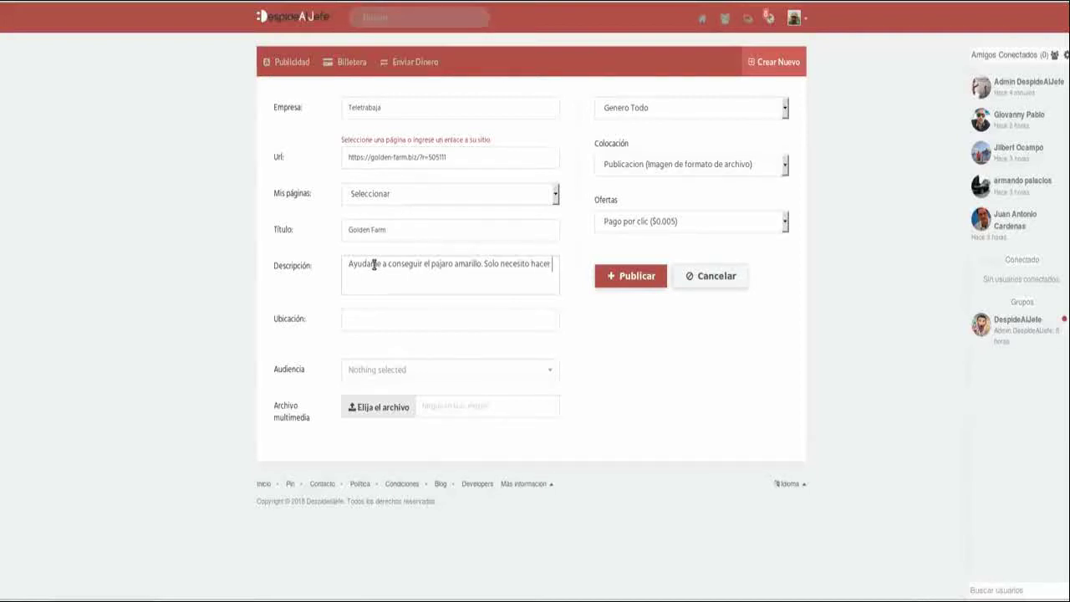
pyautogui.write(' 4 referidos.')
# Step: Set the ad's location (Ubicación) to Valladolid
pyautogui.click(375, 322)
pyautogui.write('valladolid')
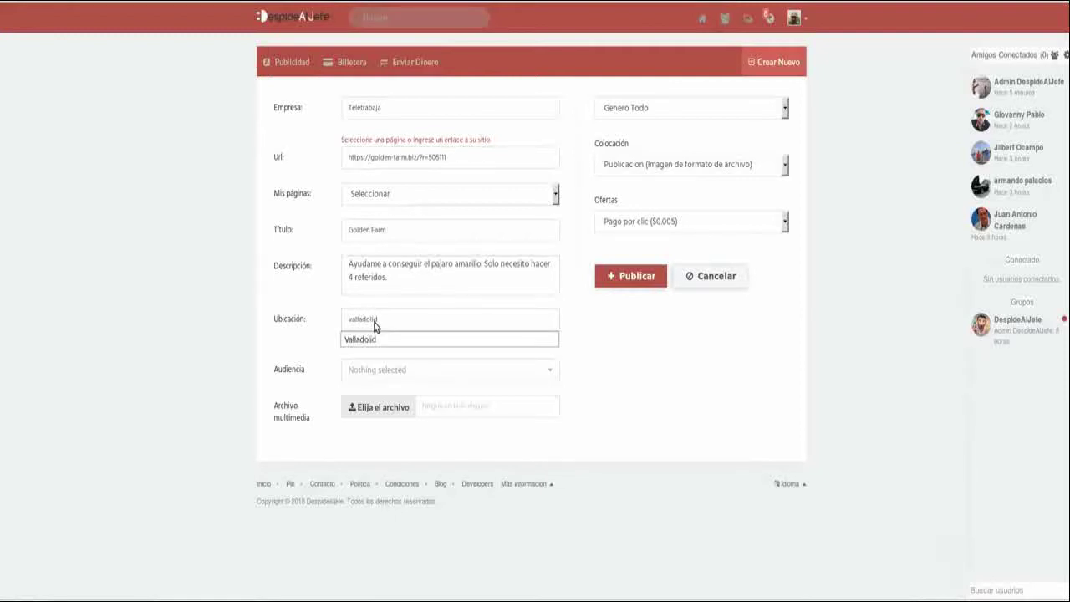
pyautogui.click(374, 340)
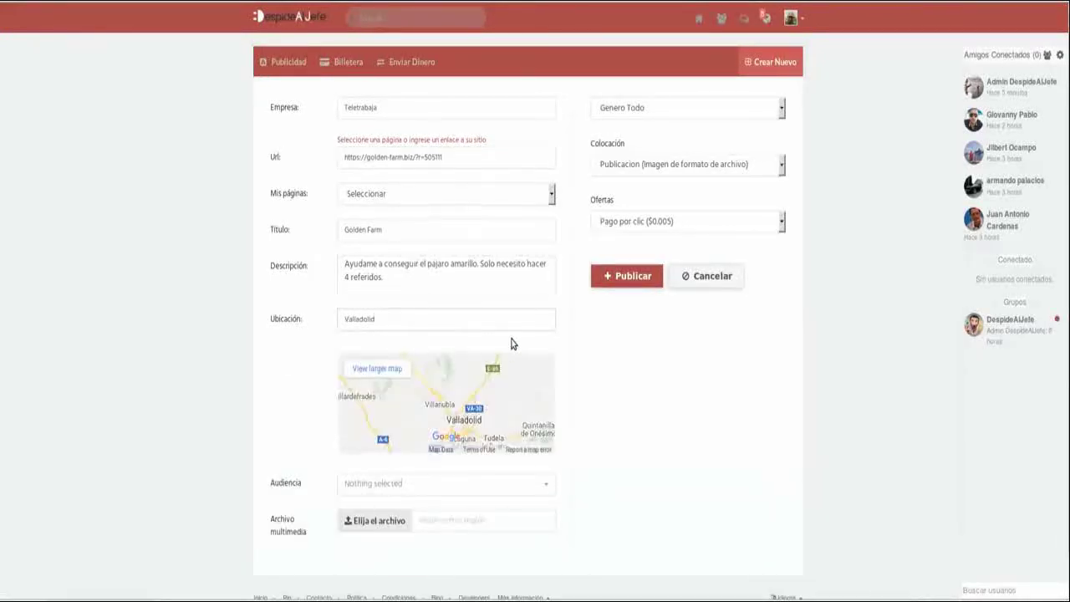
# Step: Find Argentina with the search "arg" and select it as the ad's audience country
pyautogui.scroll(-1, 565, 320)
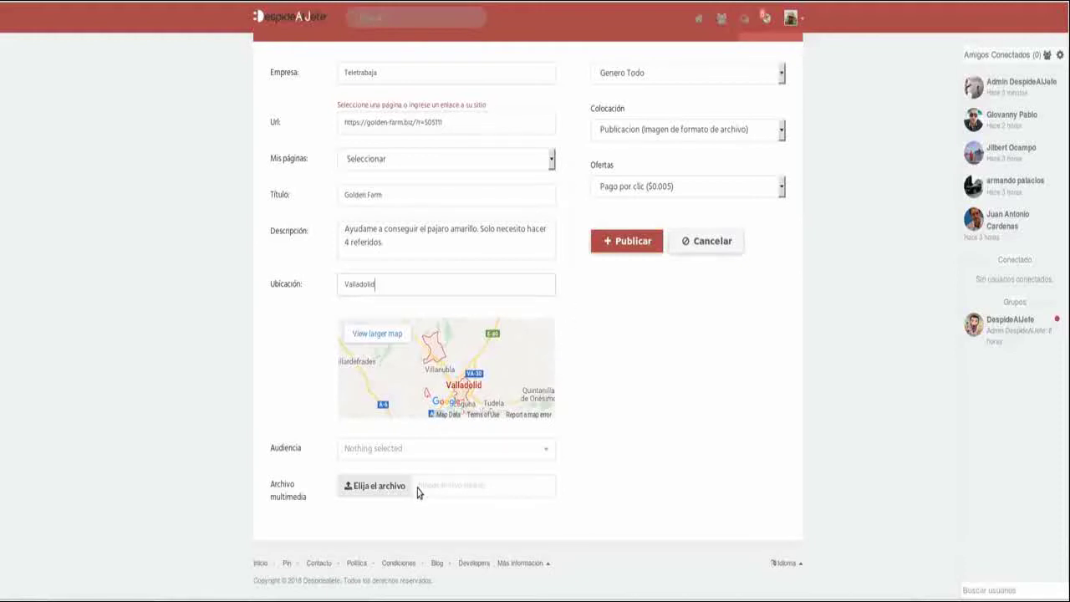
pyautogui.click(548, 453)
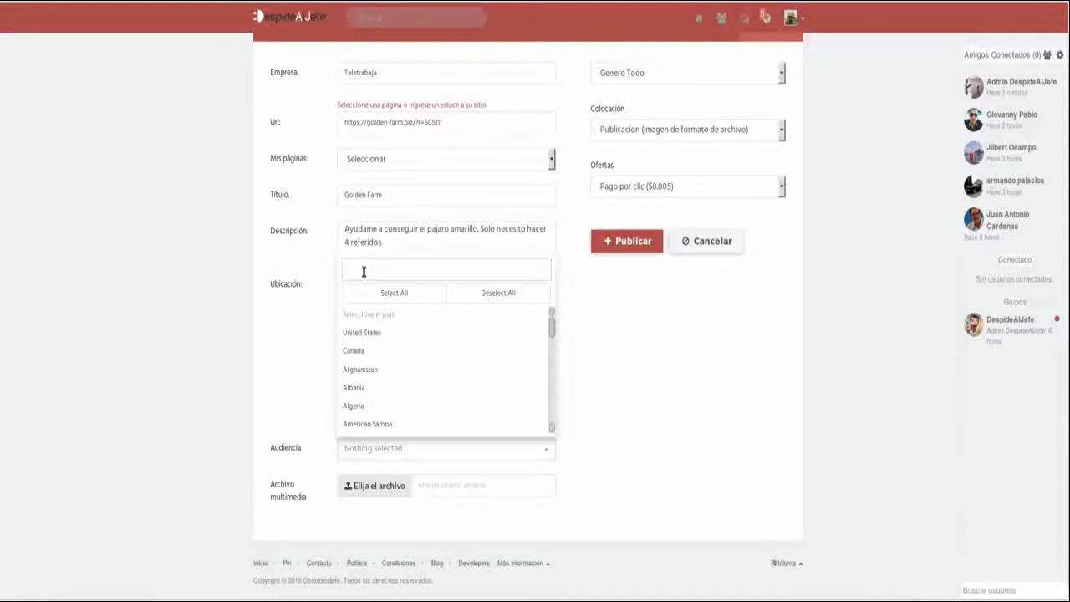
pyautogui.write('rag')
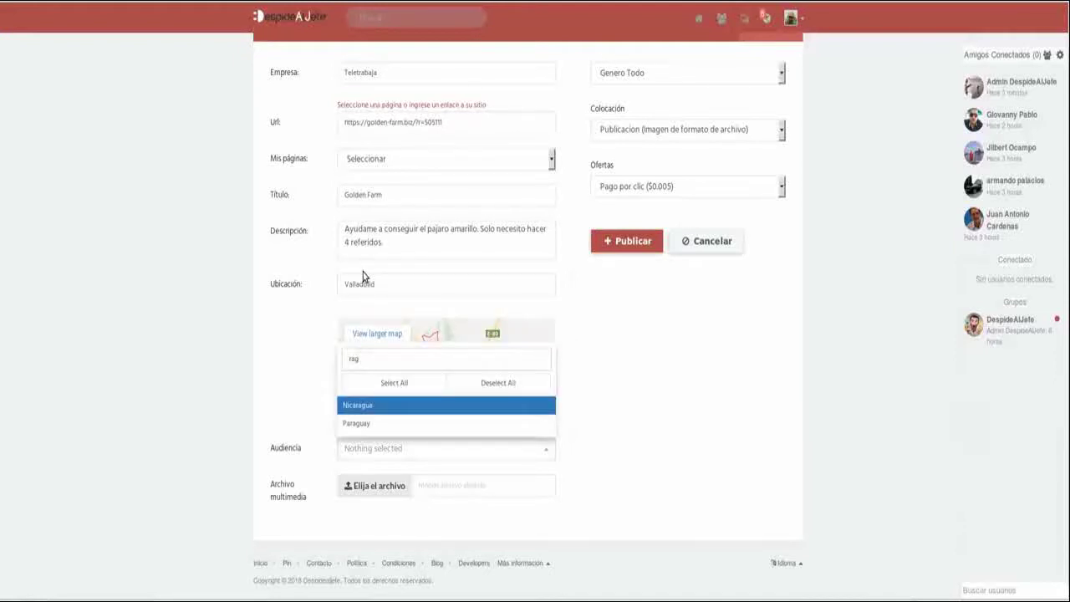
pyautogui.press('BackSpace')
pyautogui.press('BackSpace')
pyautogui.press('BackSpace')
pyautogui.write('arg')
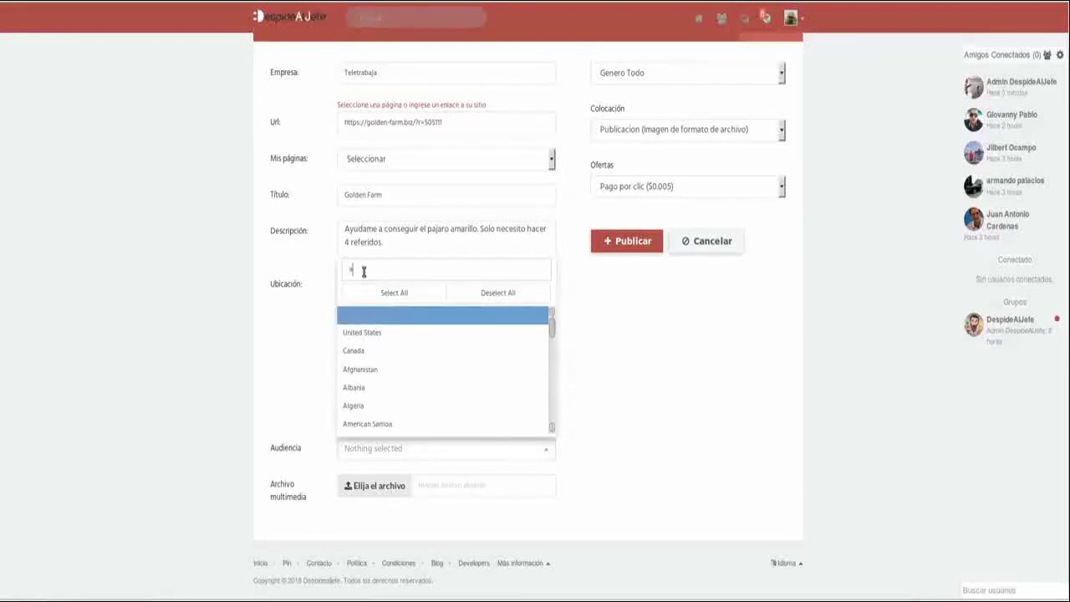
pyautogui.click(390, 422)
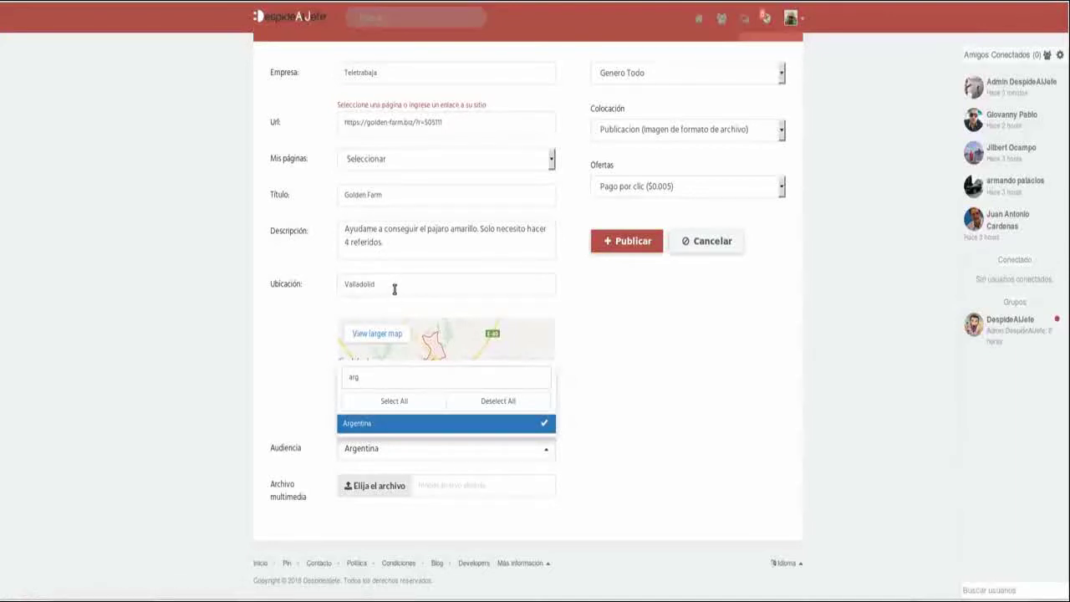
# Step: Find Spain in the country list and add it to the ad's audience
pyautogui.moveTo(371, 379); pyautogui.dragTo(326, 374)
pyautogui.write('s')
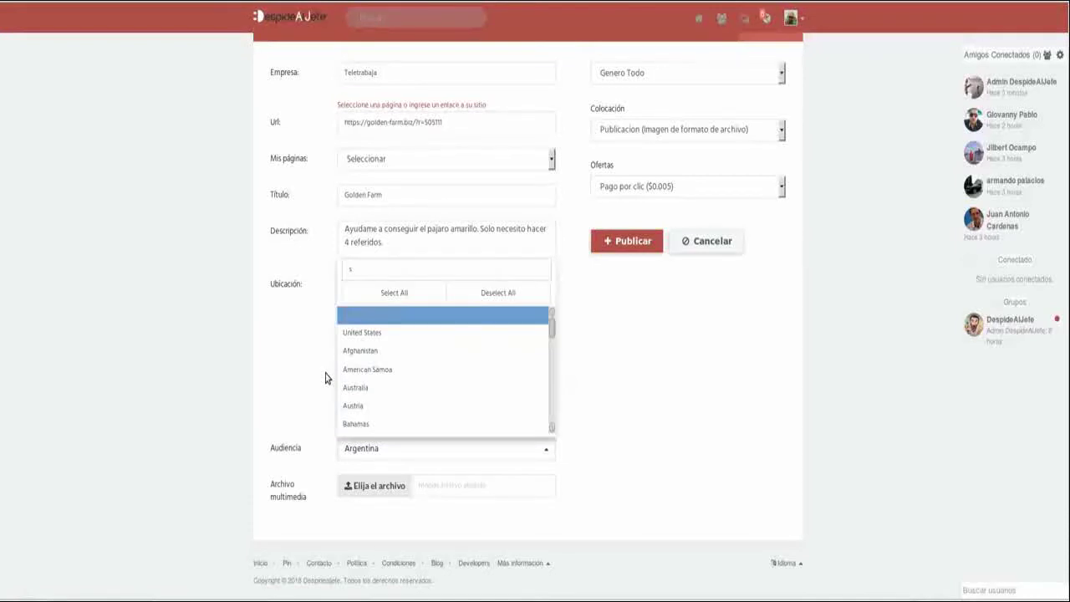
pyautogui.write('pain')
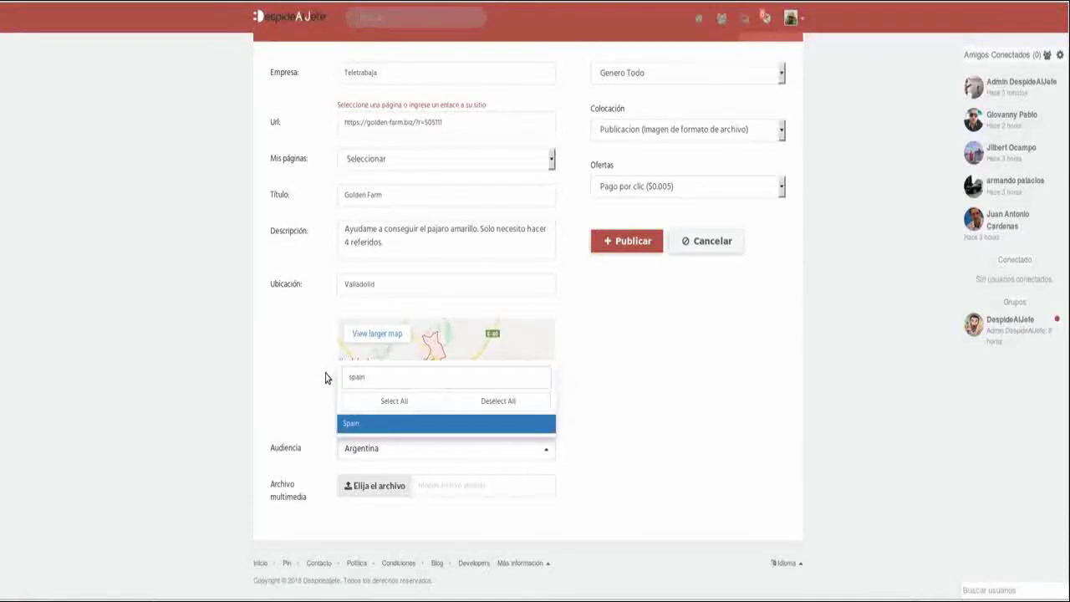
pyautogui.click(358, 423)
# Step: Try replacing the ad's location with Mexico
pyautogui.moveTo(392, 286); pyautogui.dragTo(295, 290)
pyautogui.write('mexi')
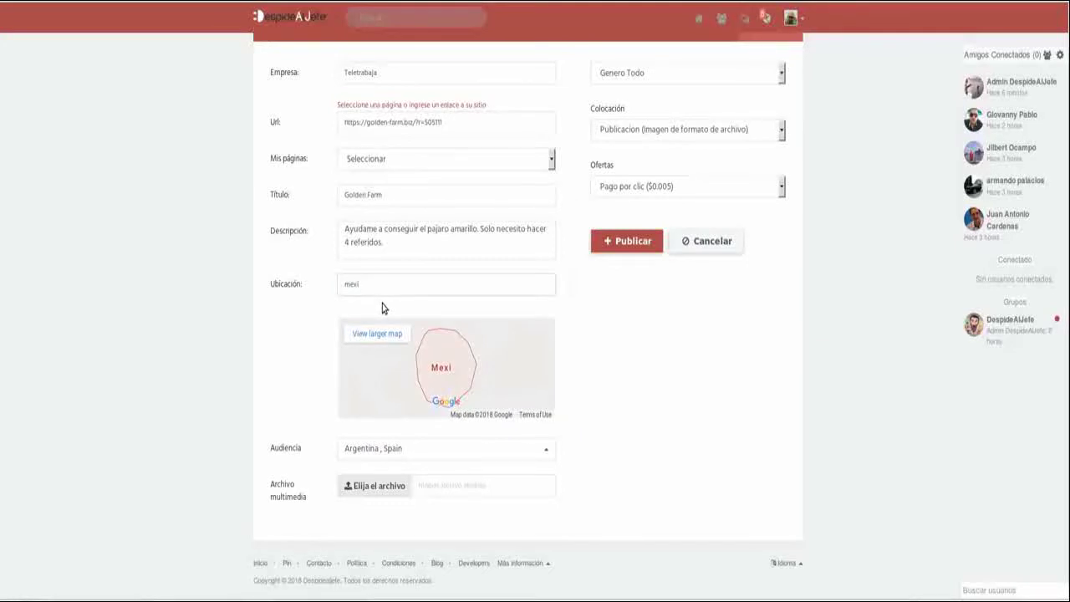
pyautogui.press('BackSpace')
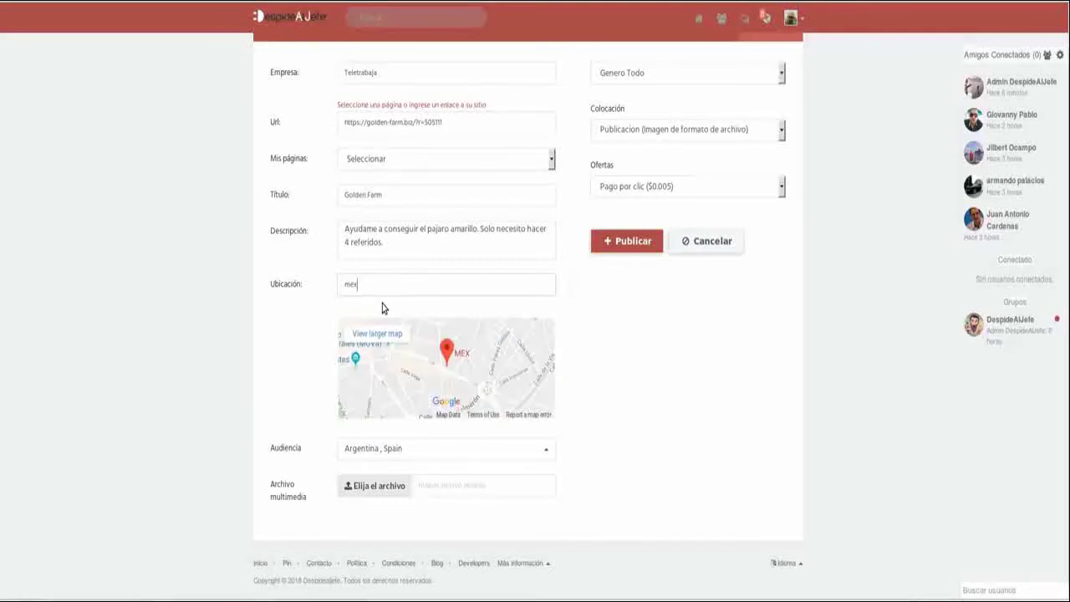
pyautogui.moveTo(366, 287); pyautogui.dragTo(335, 285)
pyautogui.press('BackSpace')
pyautogui.click(386, 288)
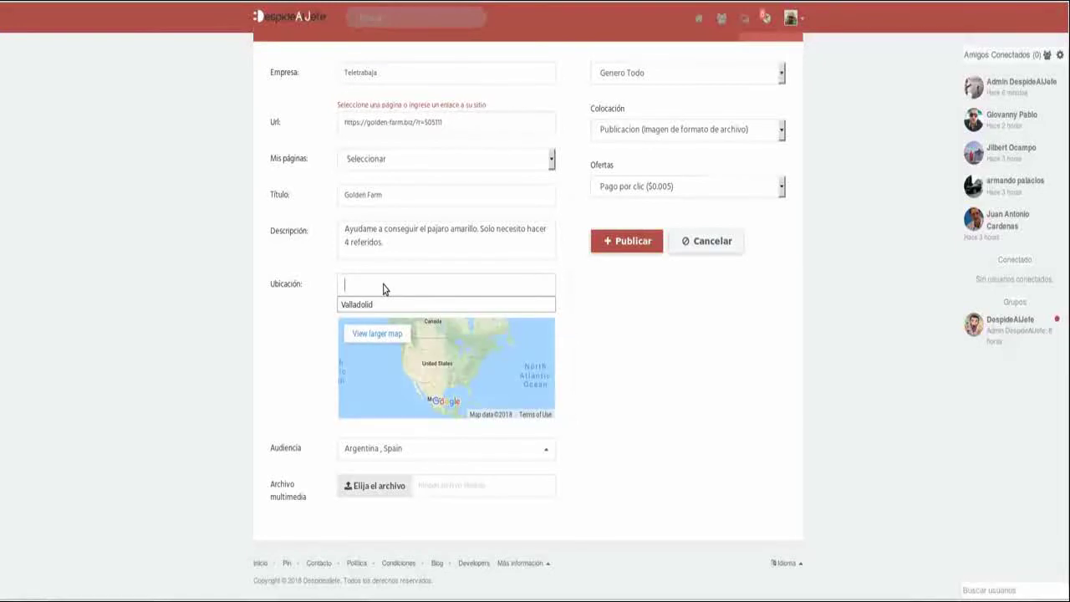
pyautogui.write('Mex')
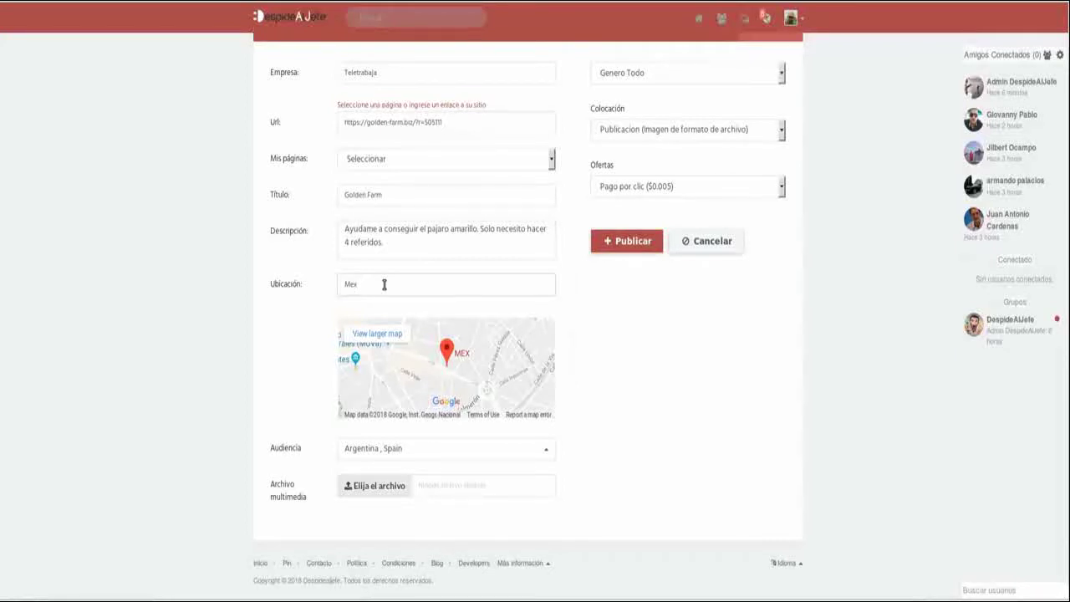
pyautogui.write('ico')
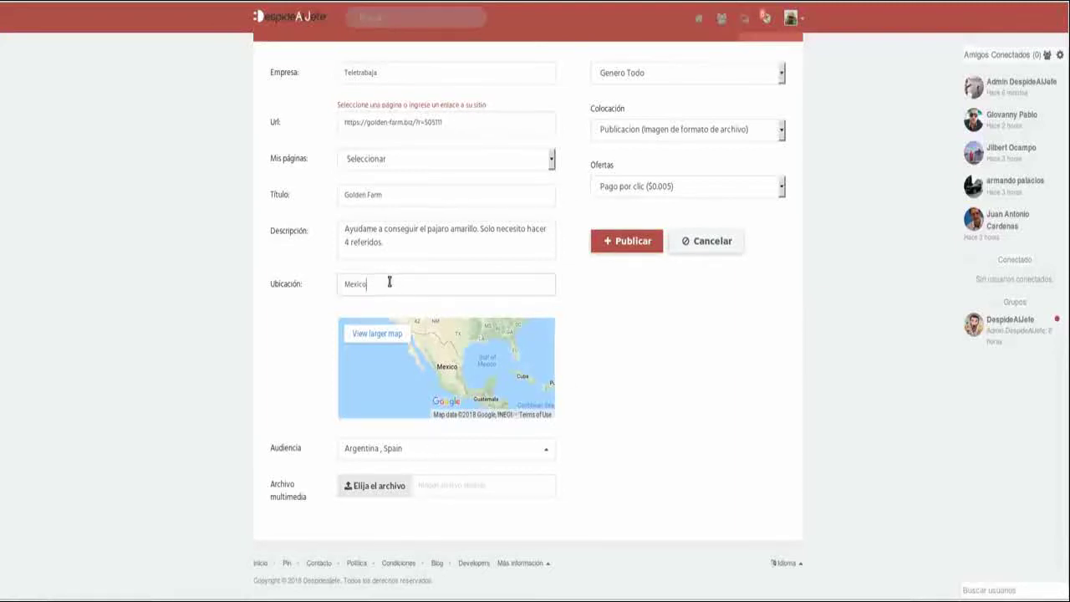
# Step: Clear the location and set it back to the suggested entry Valladolid
pyautogui.moveTo(381, 284); pyautogui.dragTo(329, 284)
pyautogui.press('BackSpace')
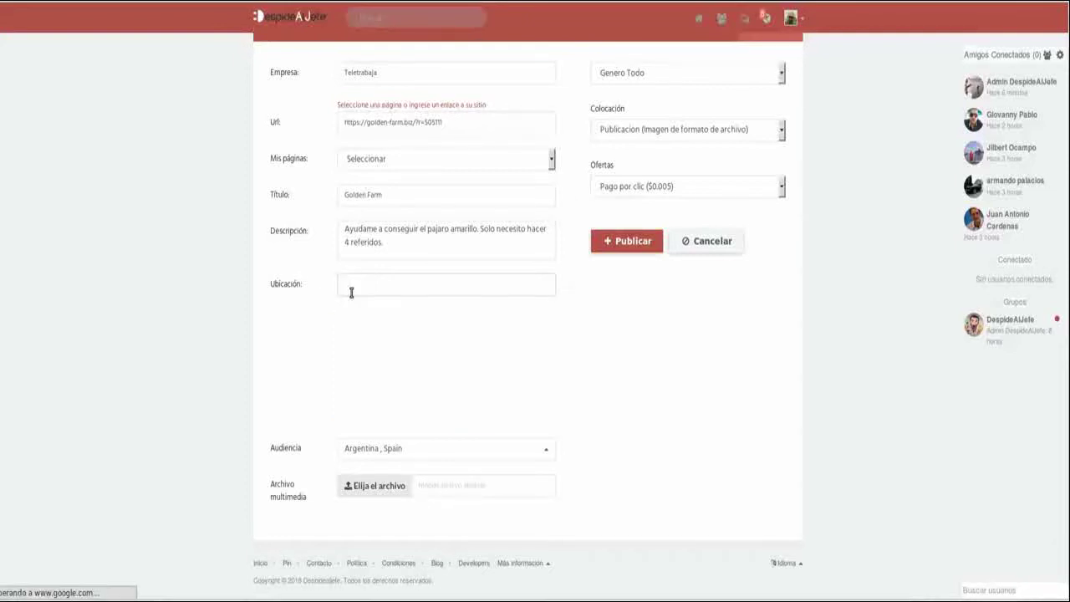
pyautogui.click(353, 283)
pyautogui.click(336, 311)
pyautogui.click(356, 286)
pyautogui.click(358, 306)
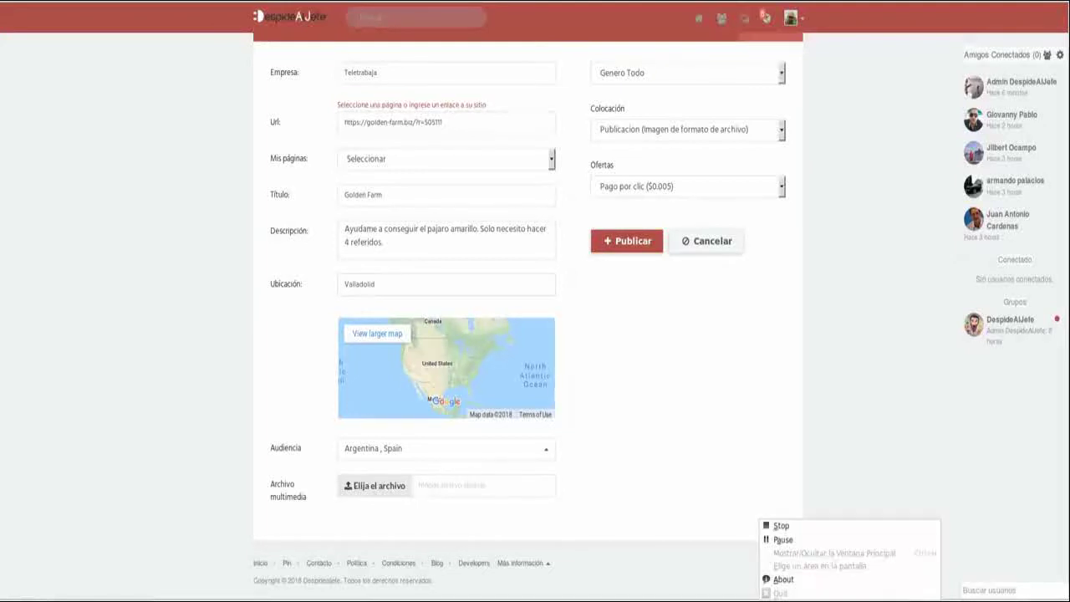
# Step: Search the ad's audience country list for "mexico", and clear the search text
pyautogui.click(817, 540)
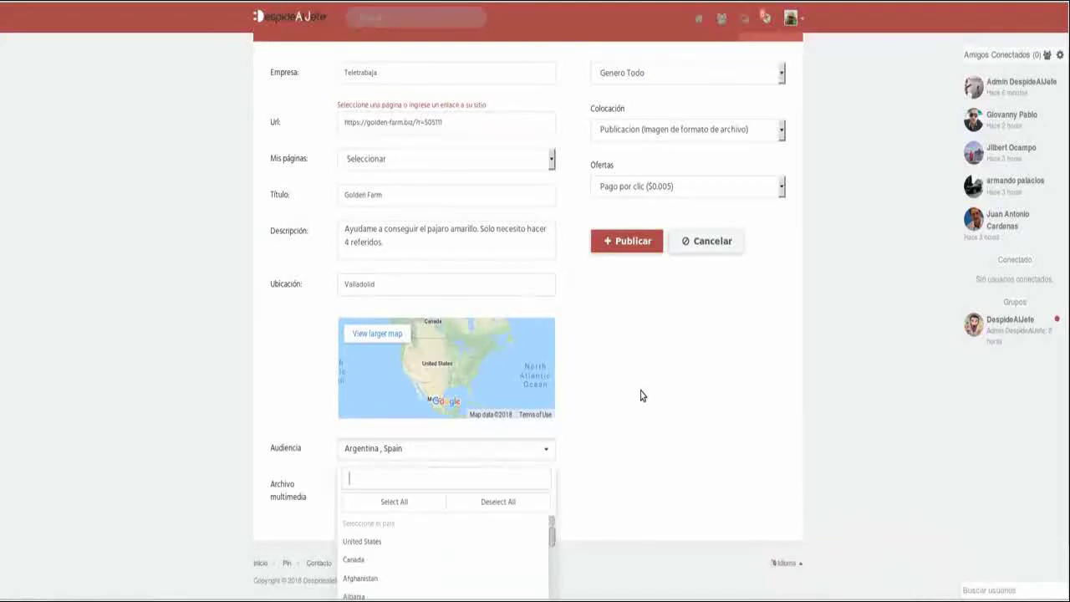
pyautogui.scroll(-1, 641, 396)
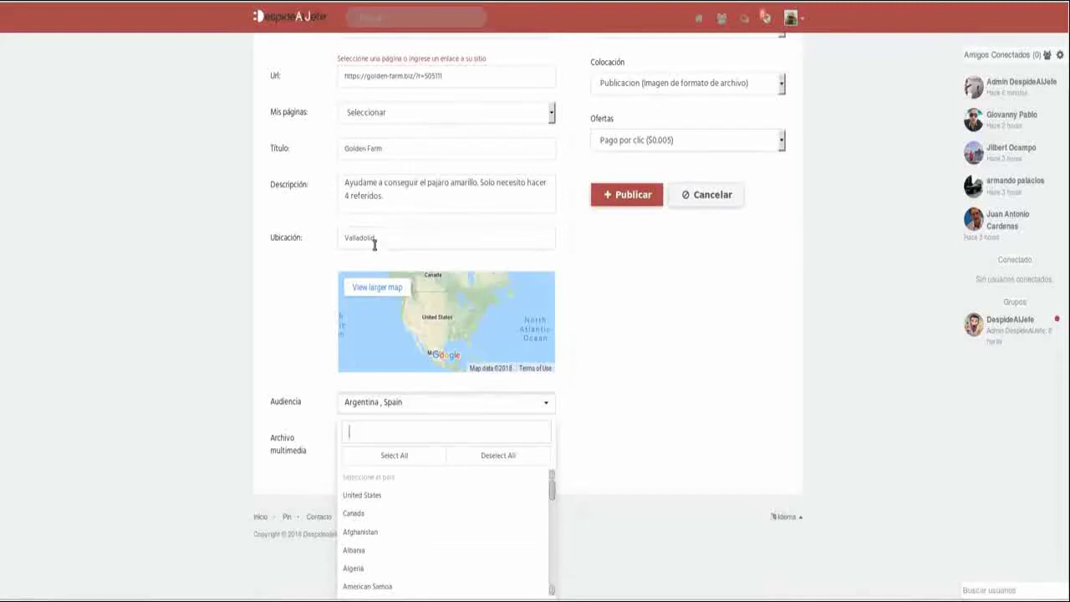
pyautogui.click(361, 428)
pyautogui.write('mexi')
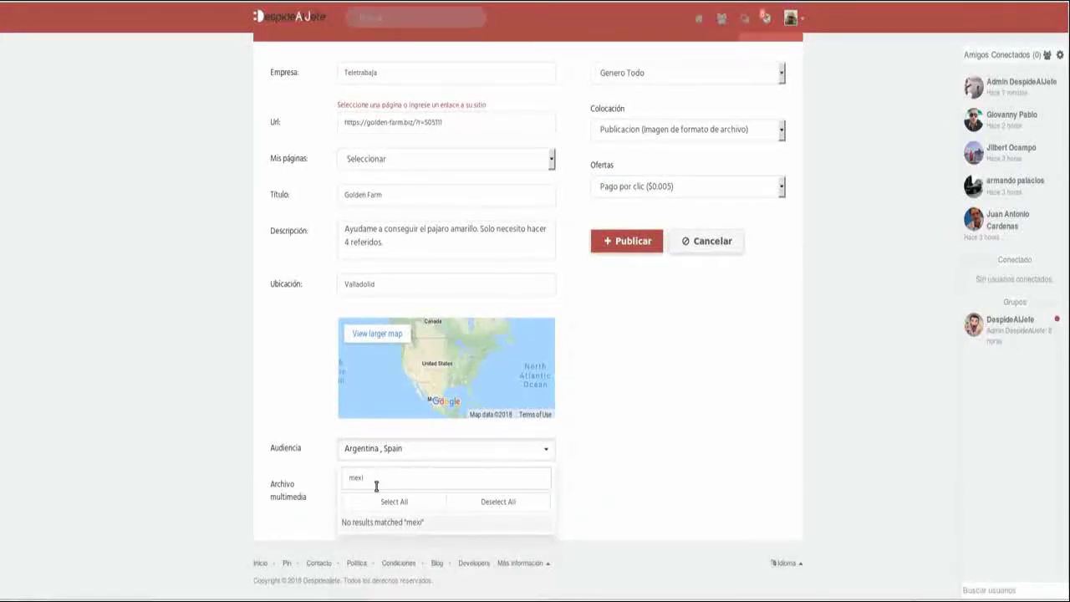
pyautogui.write('co')
pyautogui.press('BackSpace')
pyautogui.press('BackSpace')
pyautogui.press('BackSpace')
pyautogui.press('BackSpace')
pyautogui.press('BackSpace')
pyautogui.press('BackSpace')
# Step: Remove Argentina from the ad's audience by deselecting it in the country list
pyautogui.scroll(-1, 655, 451)
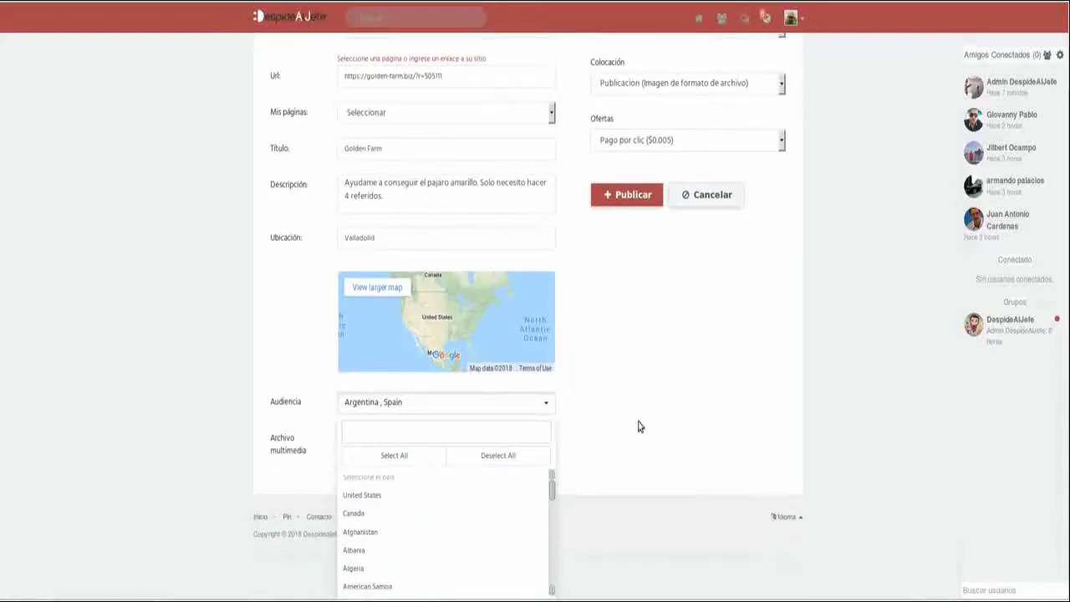
pyautogui.scroll(-1, 372, 491)
pyautogui.scroll(-4, 372, 491)
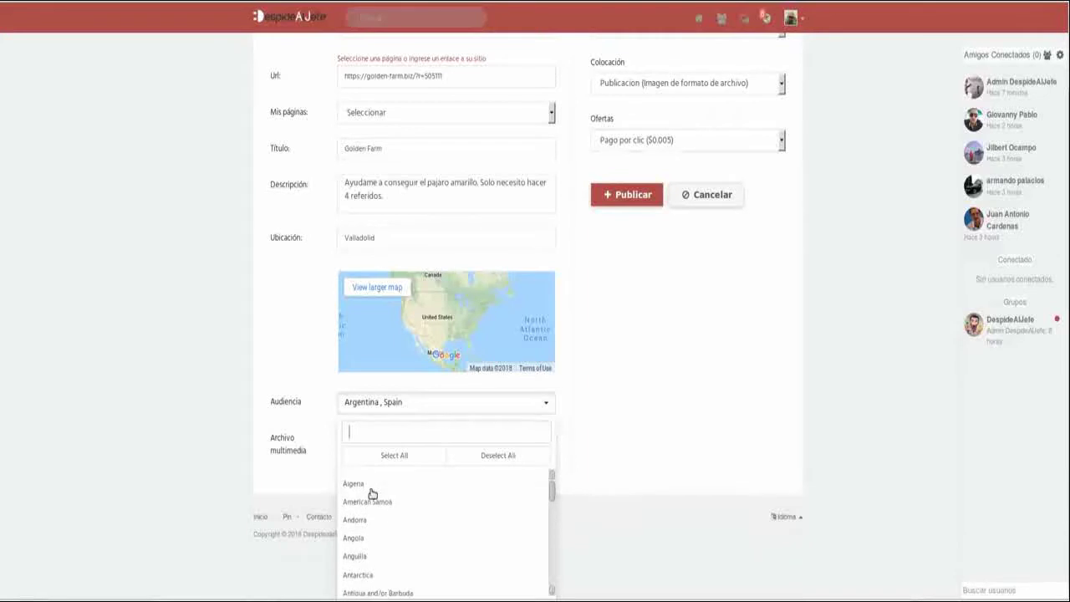
pyautogui.click(373, 488)
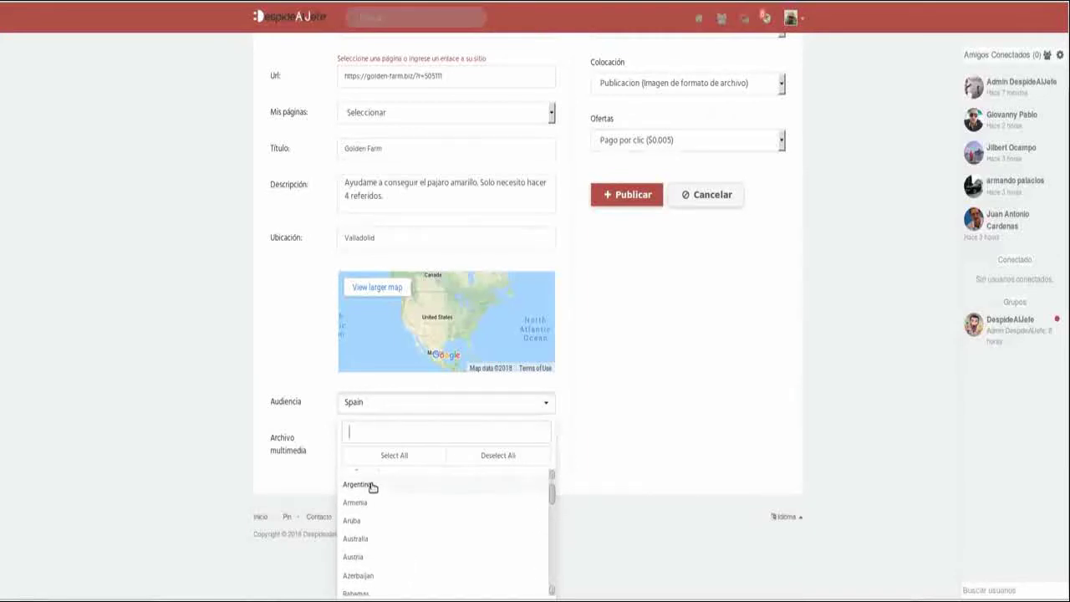
# Step: Add Bolivia, Chile, Colombia, Dominican Republic, Ecuador and further Spanish-speaking countries to the ad's audience
pyautogui.scroll(-4, 373, 488)
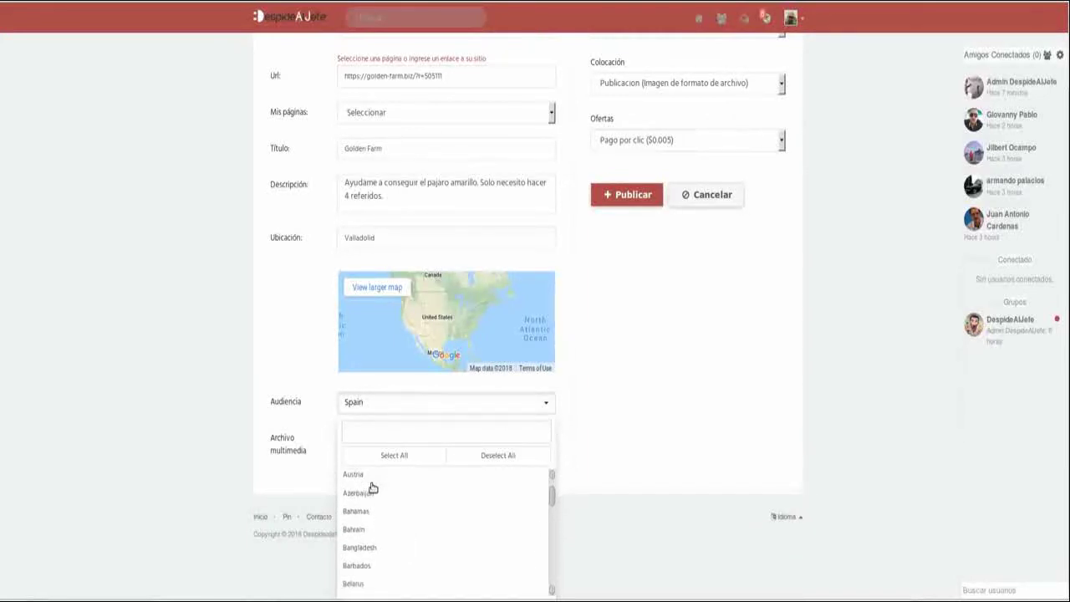
pyautogui.scroll(-3, 373, 487)
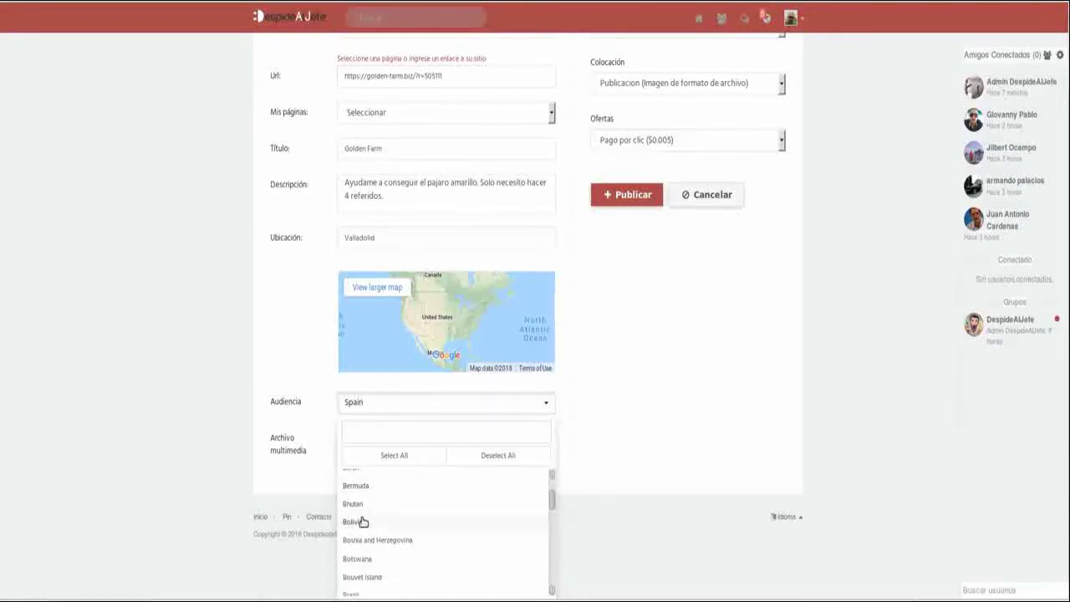
pyautogui.click(362, 521)
pyautogui.scroll(-2, 379, 519)
pyautogui.scroll(-1, 379, 520)
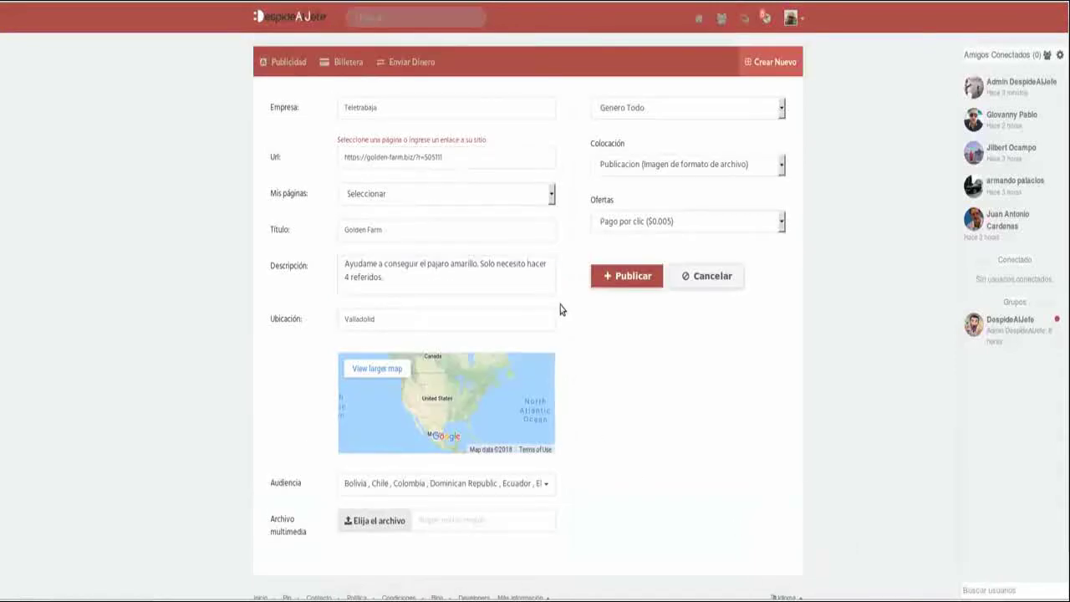
# Step: Open the larger version of the ad's location map and close it again
pyautogui.scroll(-1, 560, 309)
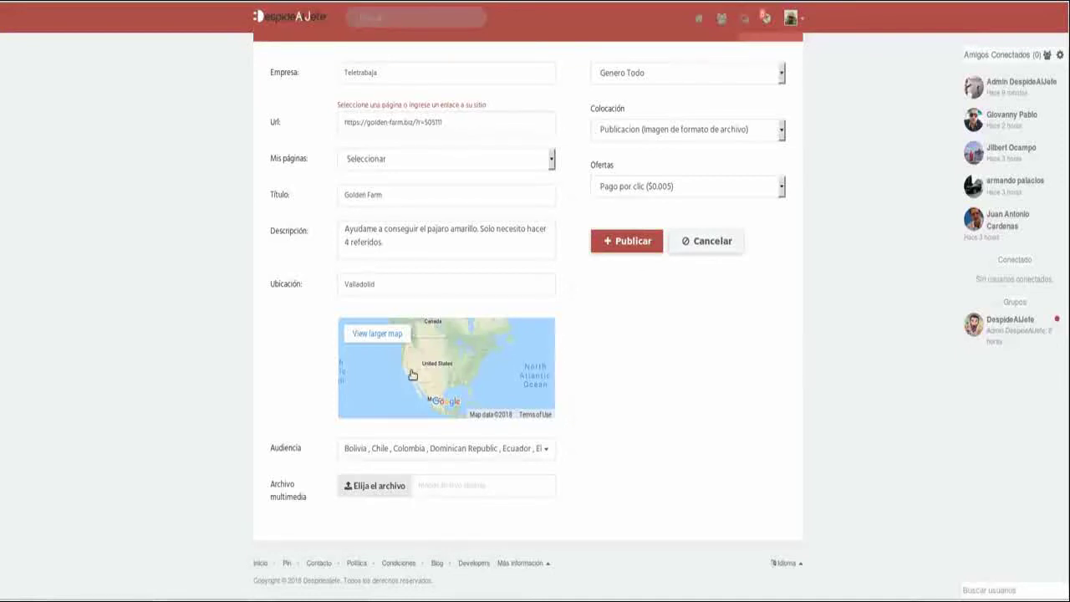
pyautogui.click(389, 338)
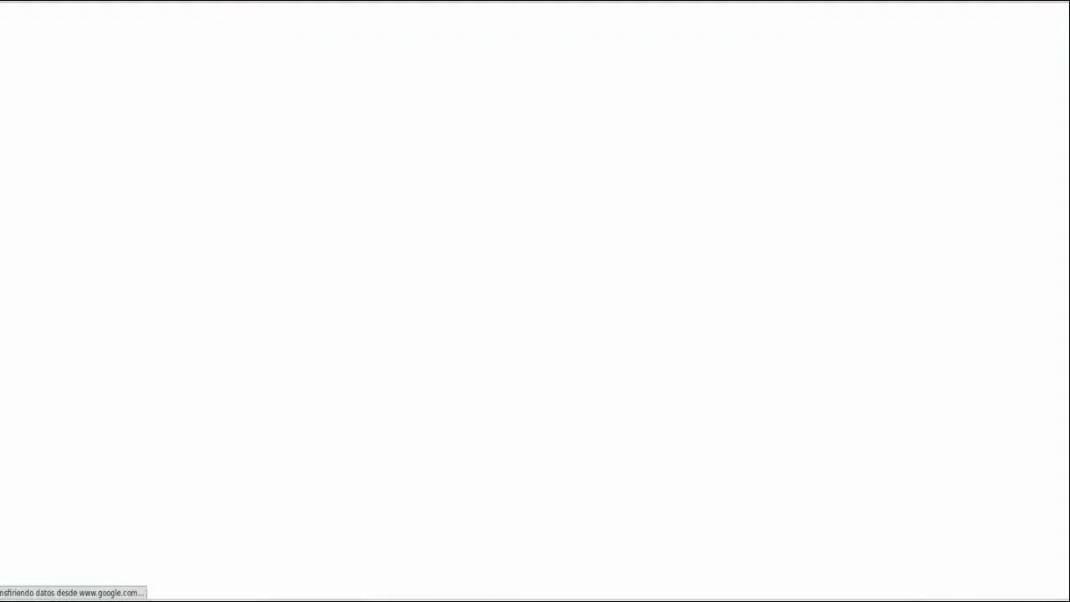
pyautogui.hotkey('ctrl', 'w')
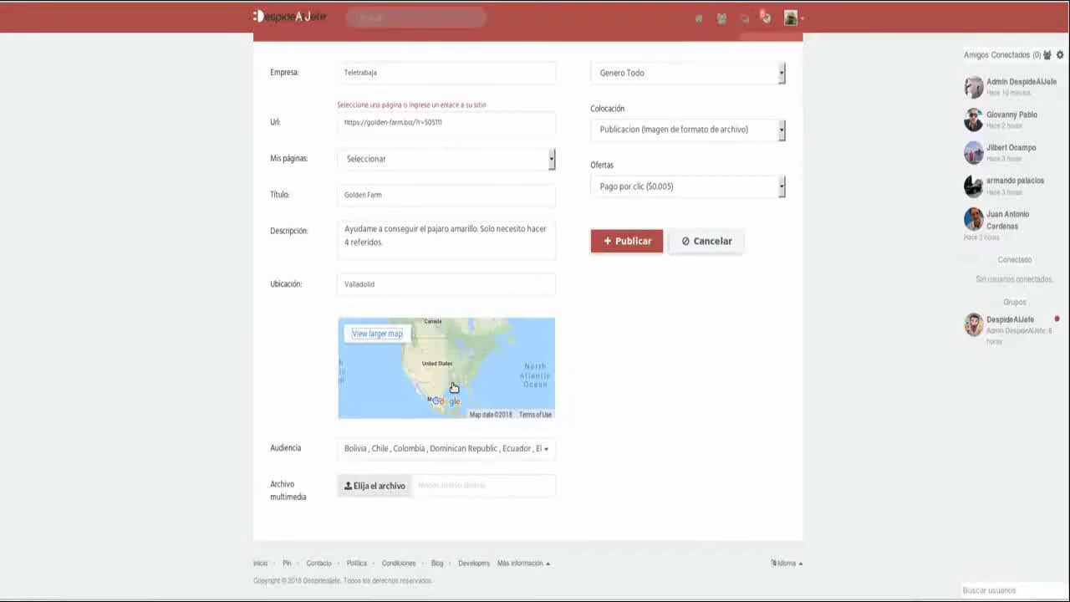
pyautogui.hotkey('ctrl', '+')
pyautogui.hotkey('ctrl', '-')
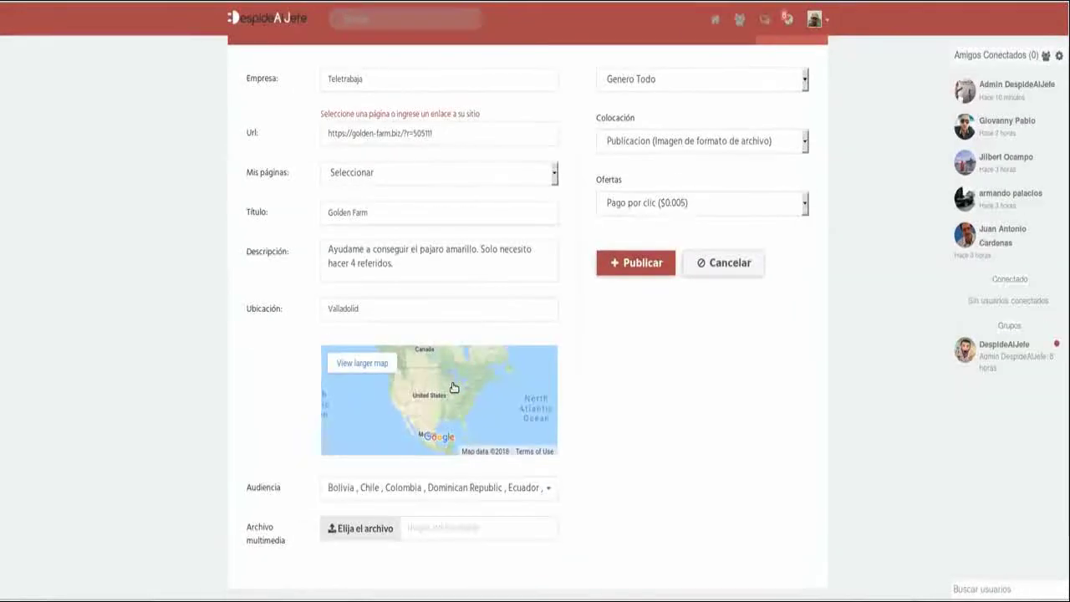
pyautogui.hotkey('ctrl', '-')
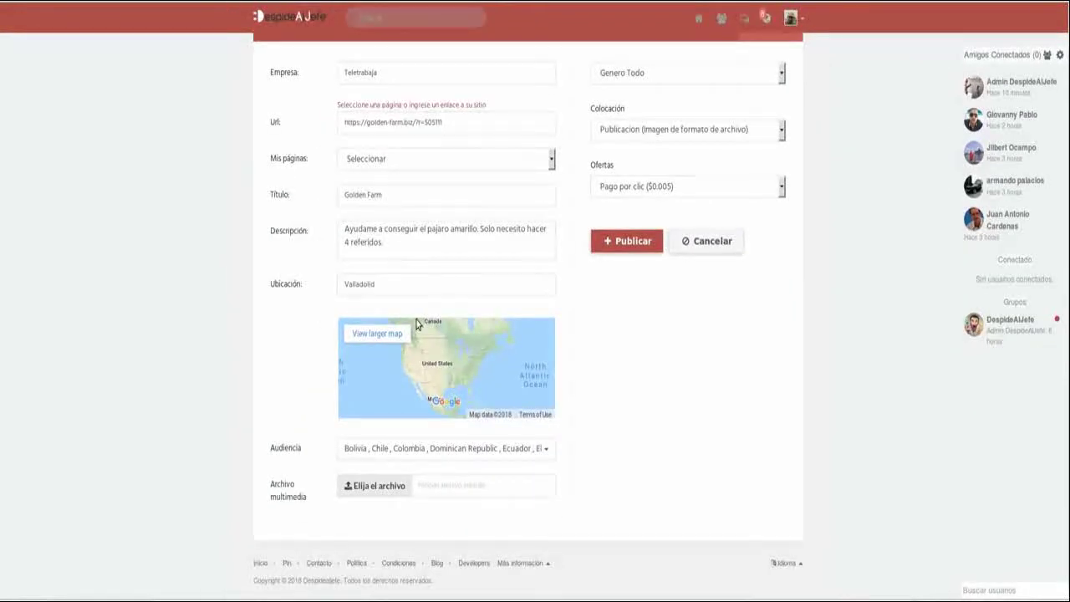
pyautogui.scroll(1, 637, 436)
pyautogui.scroll(-1, 618, 438)
pyautogui.scroll(1, 588, 450)
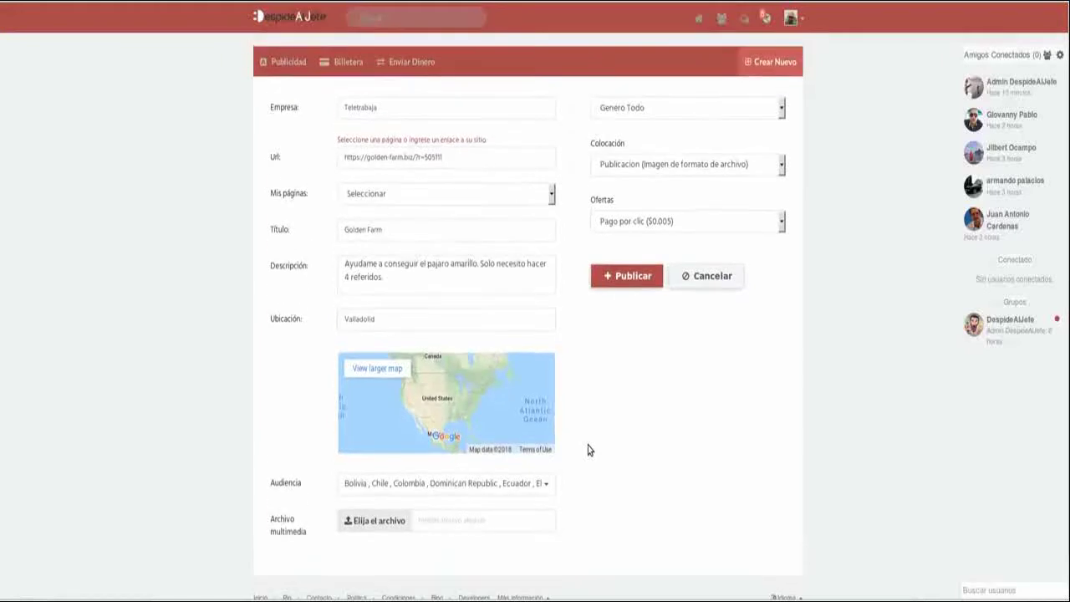
# Step: Examine the gender options for the ad's audience and keep Genero Todo
pyautogui.click(781, 114)
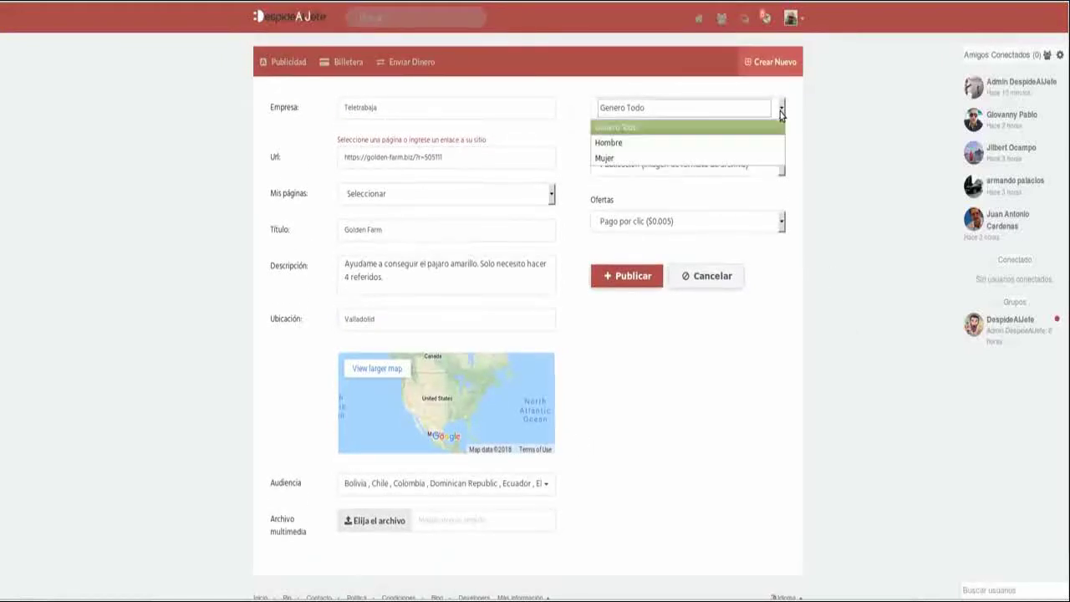
pyautogui.click(729, 86)
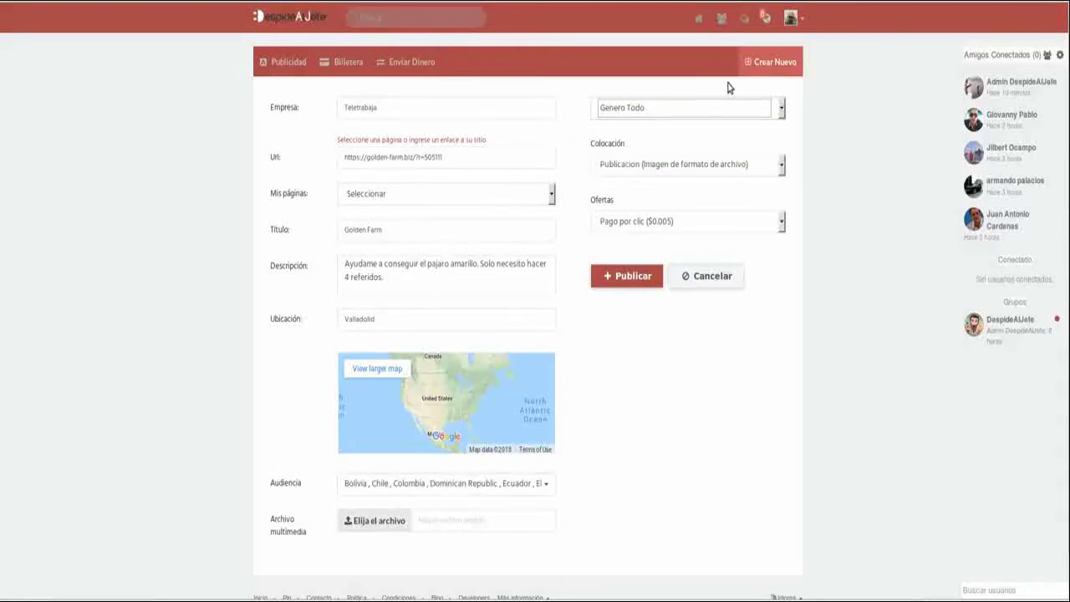
pyautogui.click(723, 88)
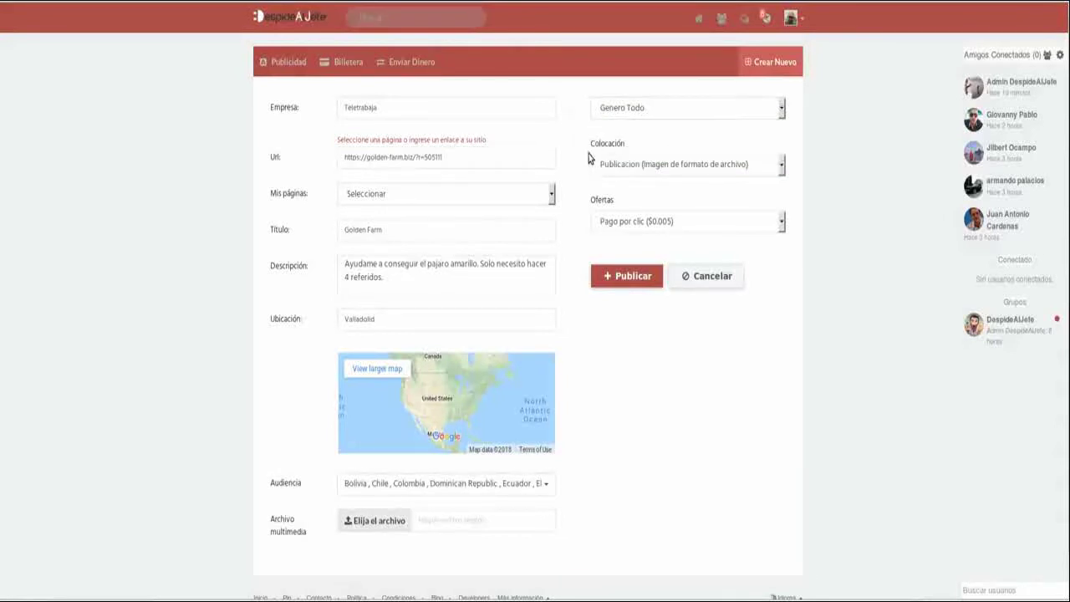
# Step: Choose Publicacion (Imagen de formato de archivo) as the ad's placement and Pago por clic ($0.005) as its offer
pyautogui.click(783, 166)
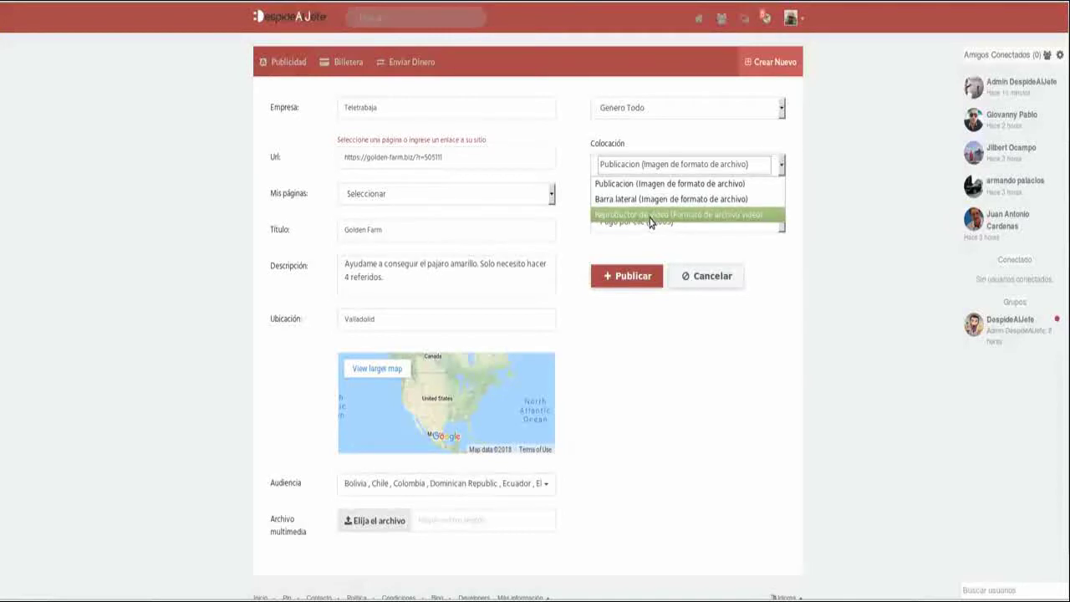
pyautogui.click(709, 185)
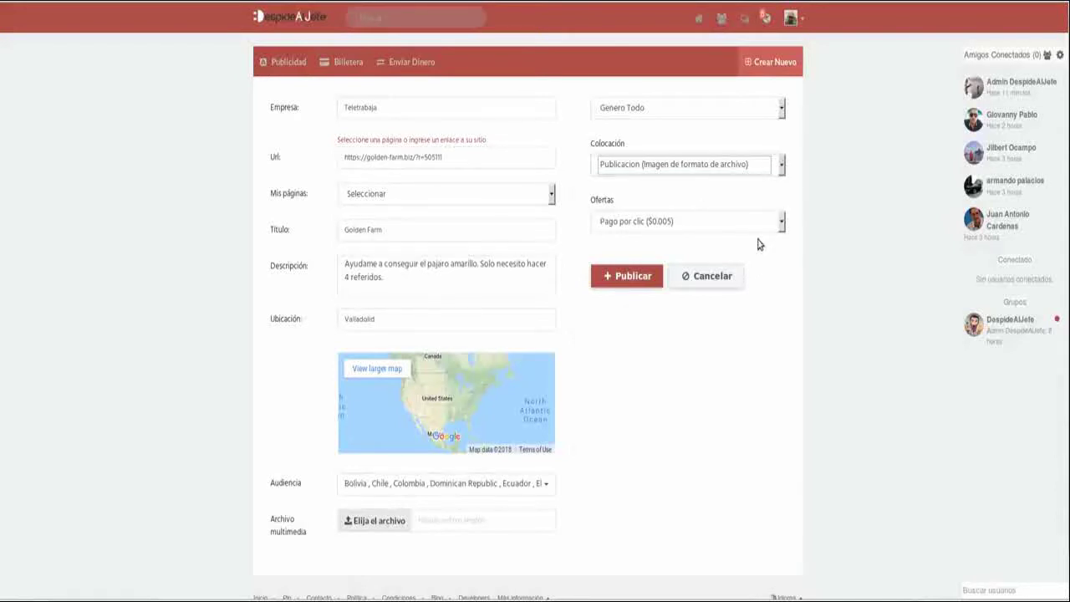
pyautogui.click(782, 222)
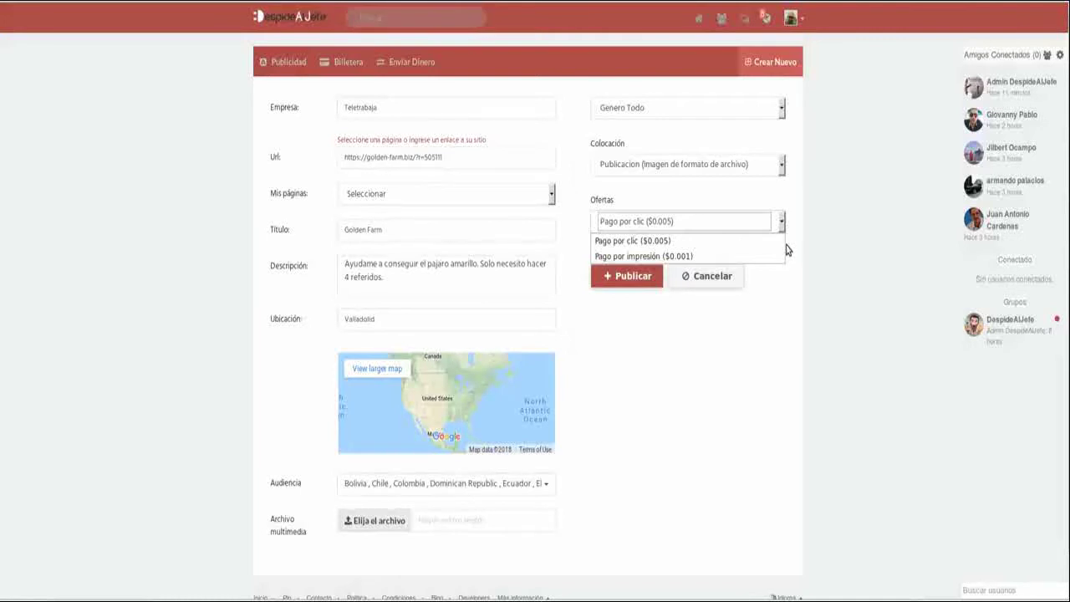
pyautogui.click(656, 243)
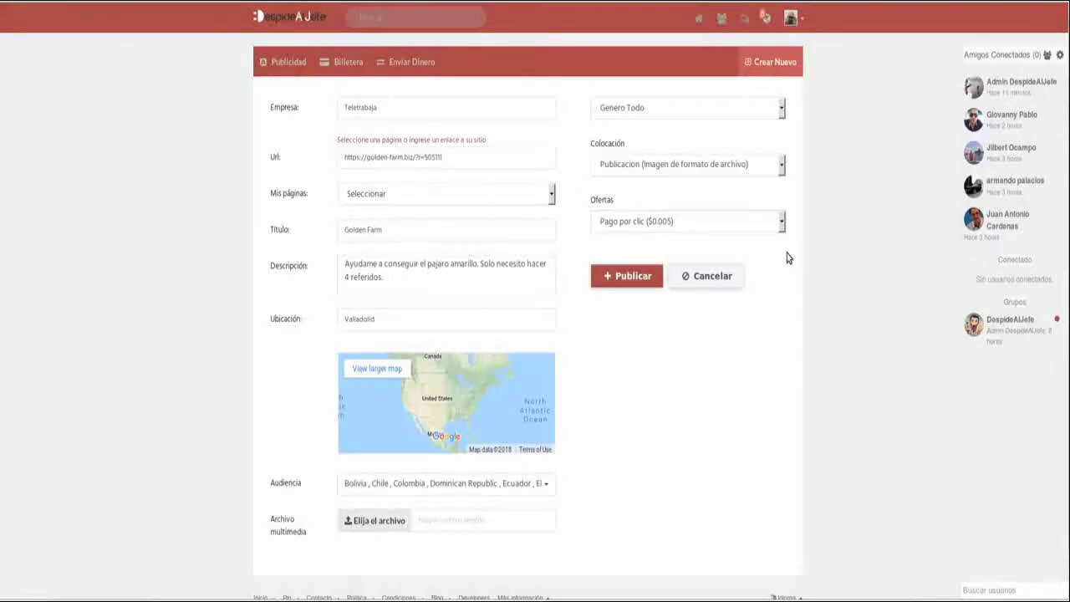
pyautogui.scroll(-1, 796, 227)
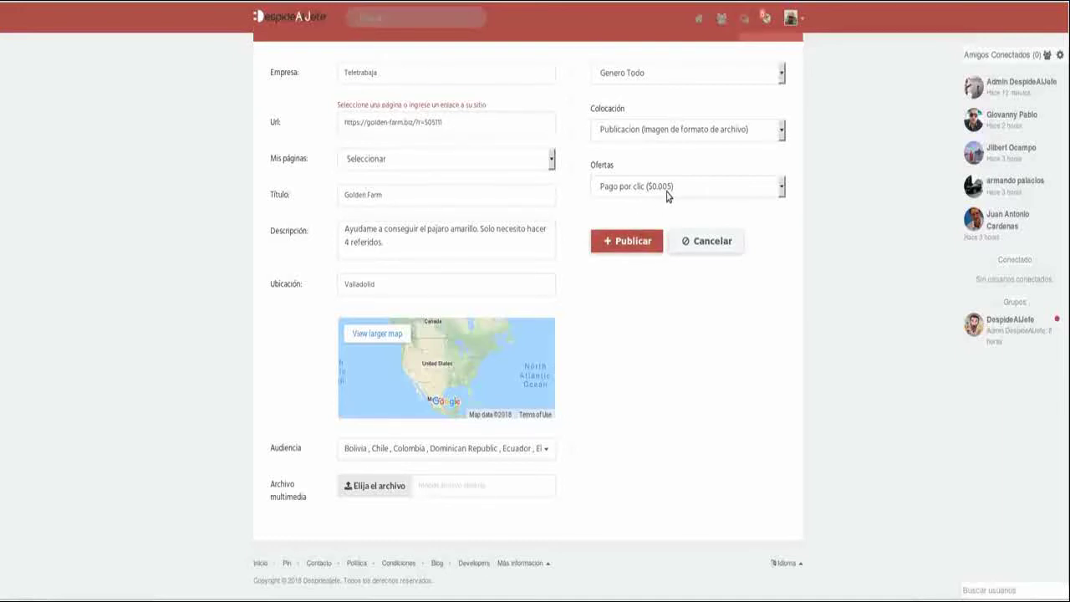
pyautogui.click(633, 246)
pyautogui.click(373, 488)
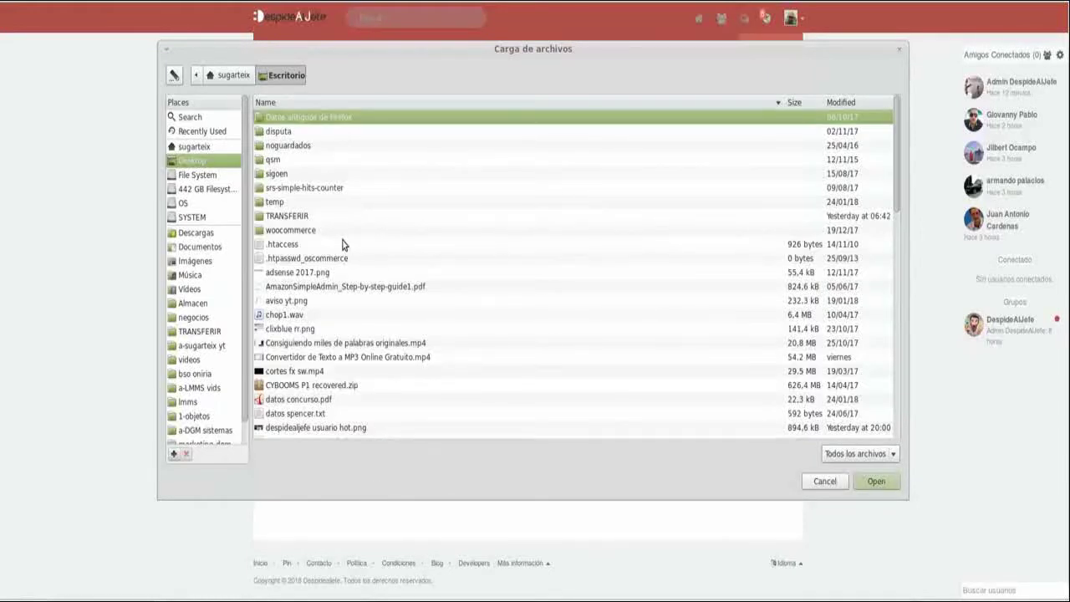
pyautogui.scroll(-10, 343, 244)
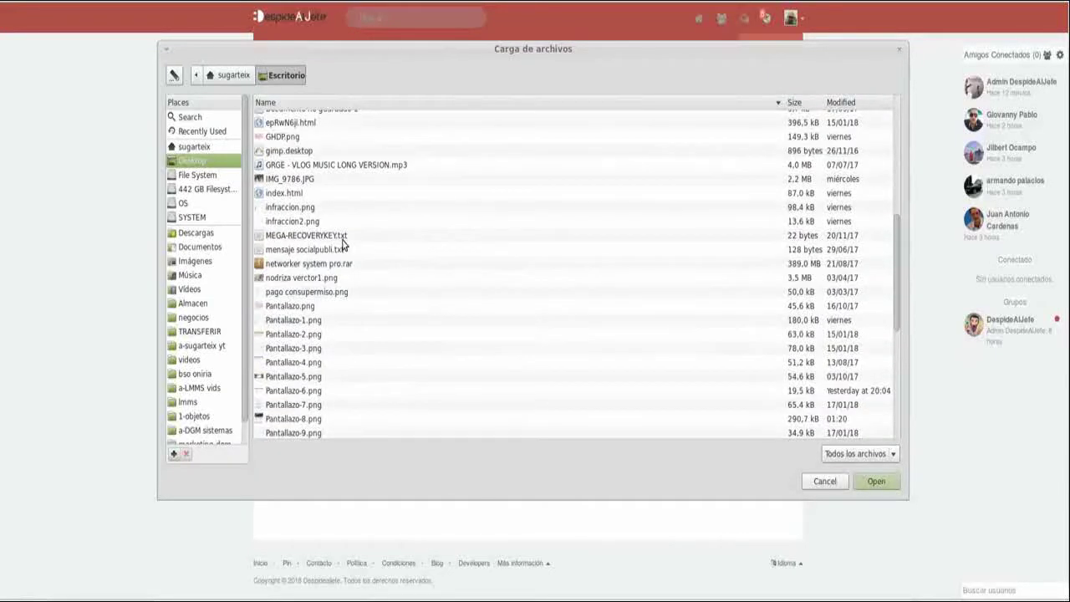
pyautogui.scroll(-3, 342, 244)
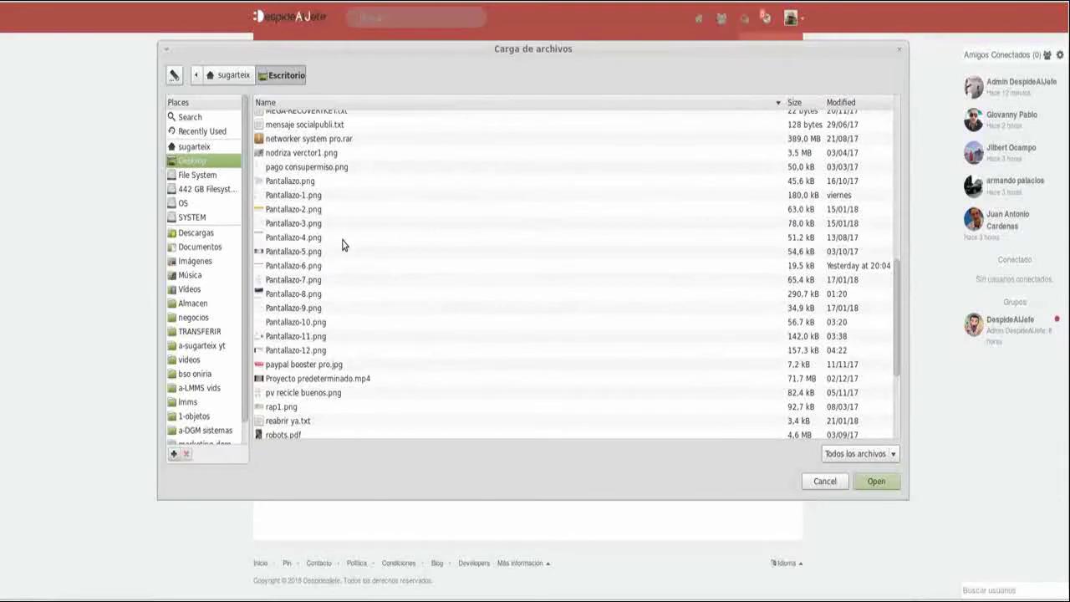
pyautogui.scroll(-4, 343, 244)
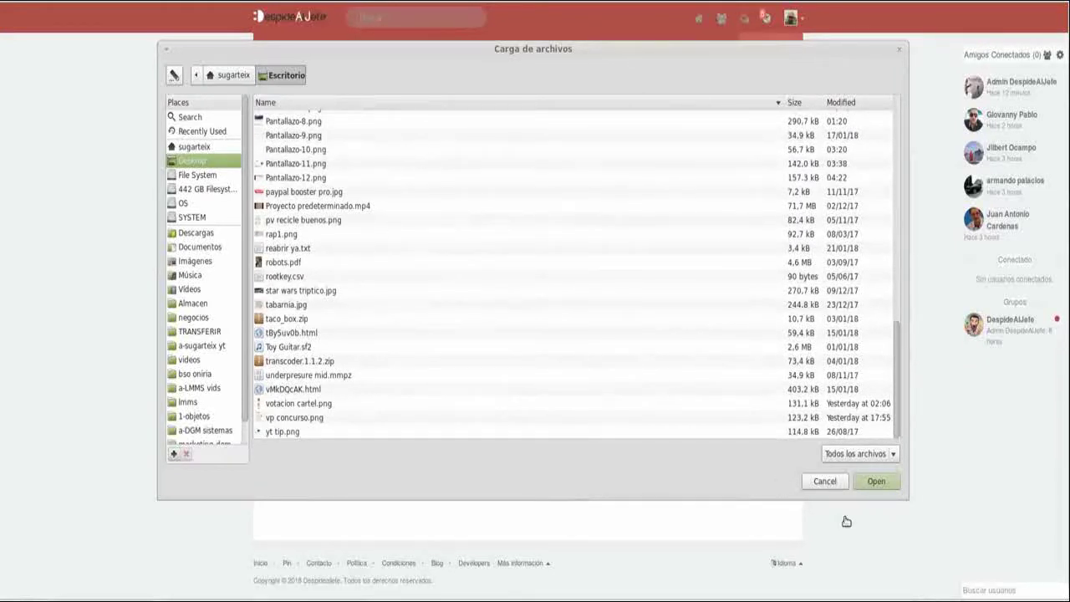
pyautogui.click(825, 482)
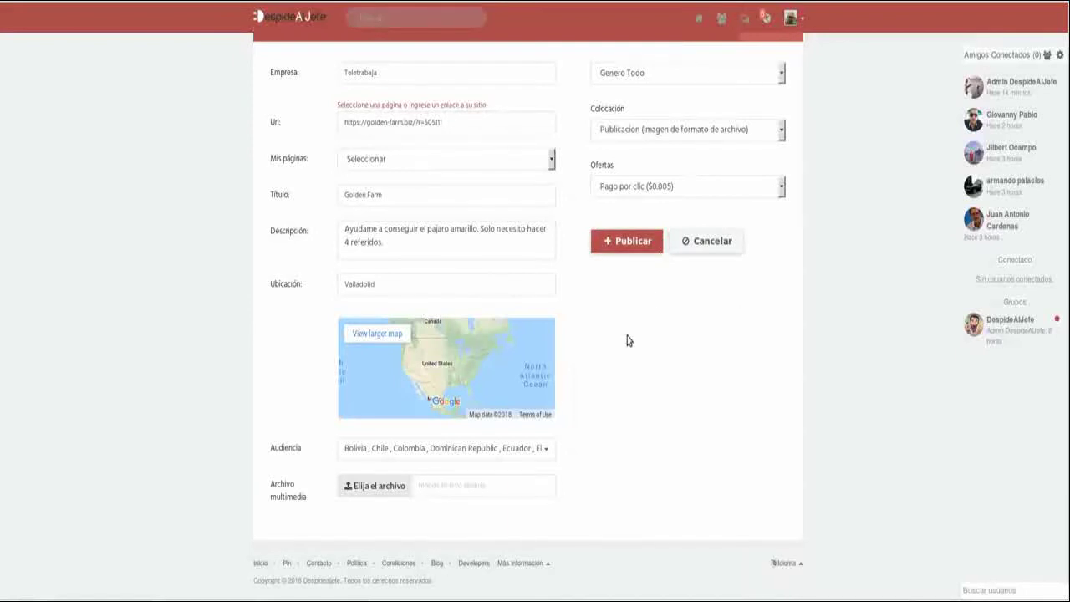
# Step: Attach 250x250_EN.gif from the Imágenes folder as the ad's media file and publish the ad
pyautogui.click(361, 488)
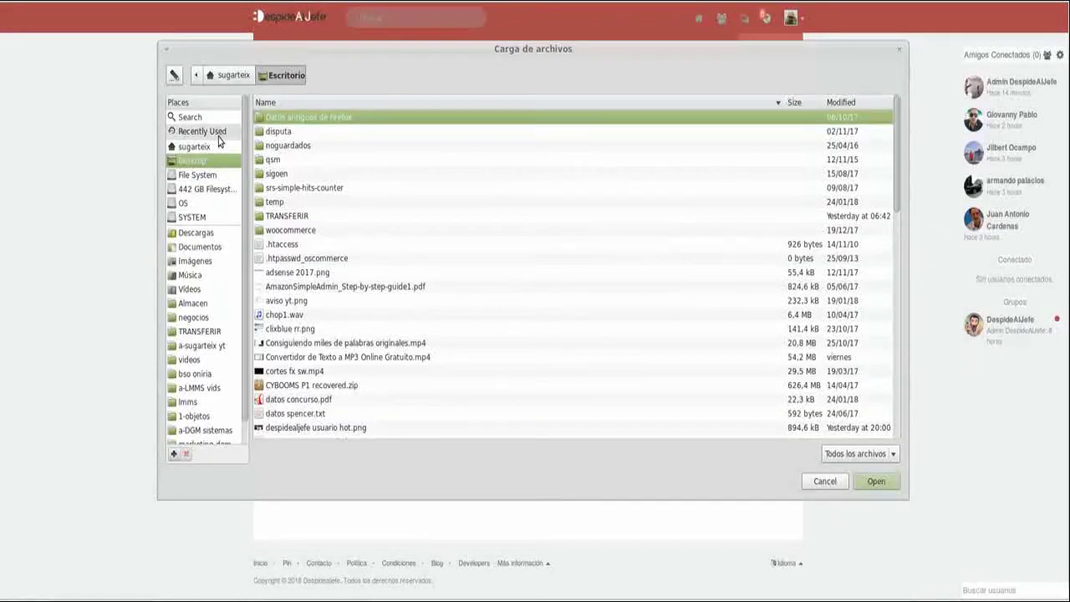
pyautogui.click(195, 261)
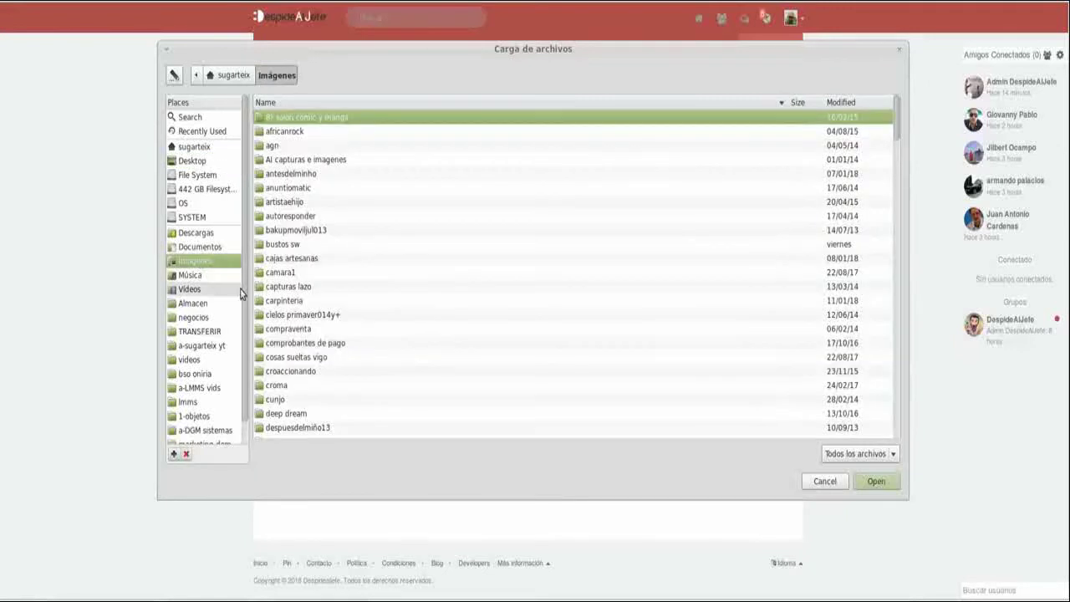
pyautogui.scroll(-4, 284, 279)
pyautogui.scroll(-15, 284, 279)
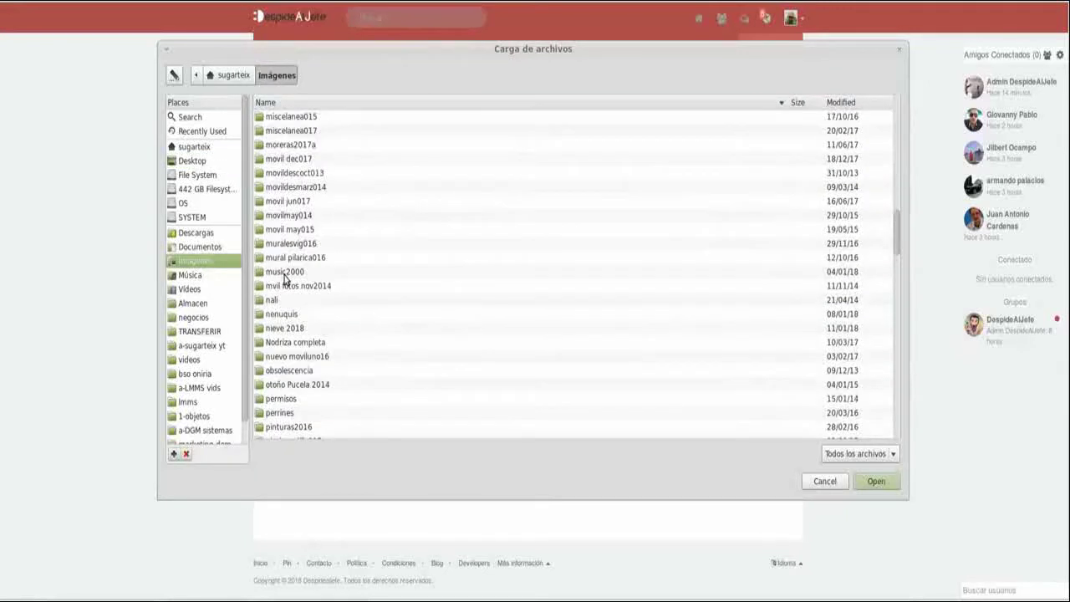
pyautogui.scroll(-4, 283, 276)
pyautogui.scroll(2, 283, 275)
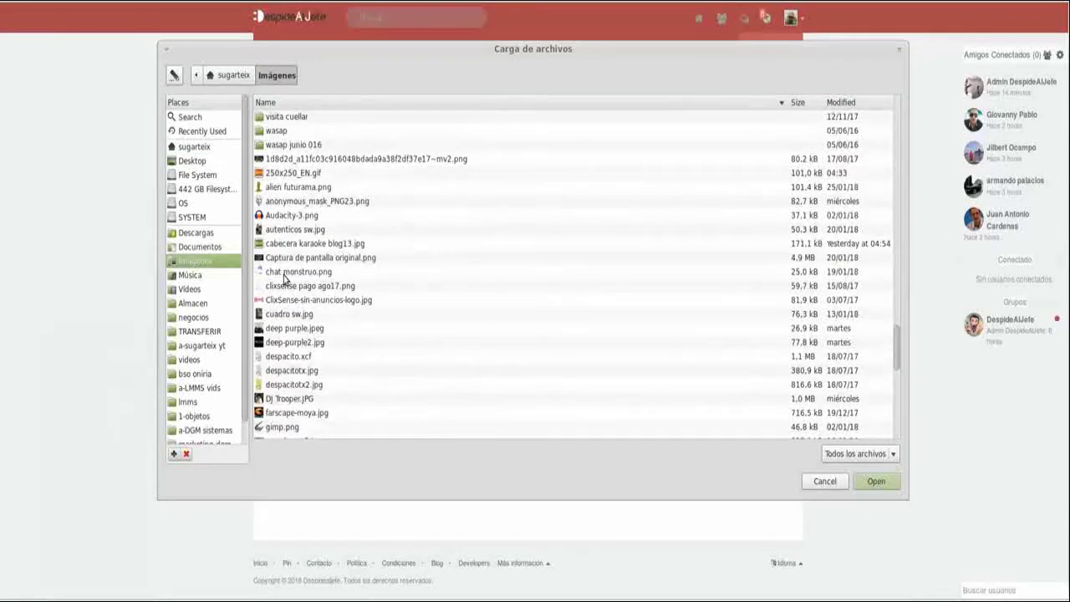
pyautogui.click(294, 176)
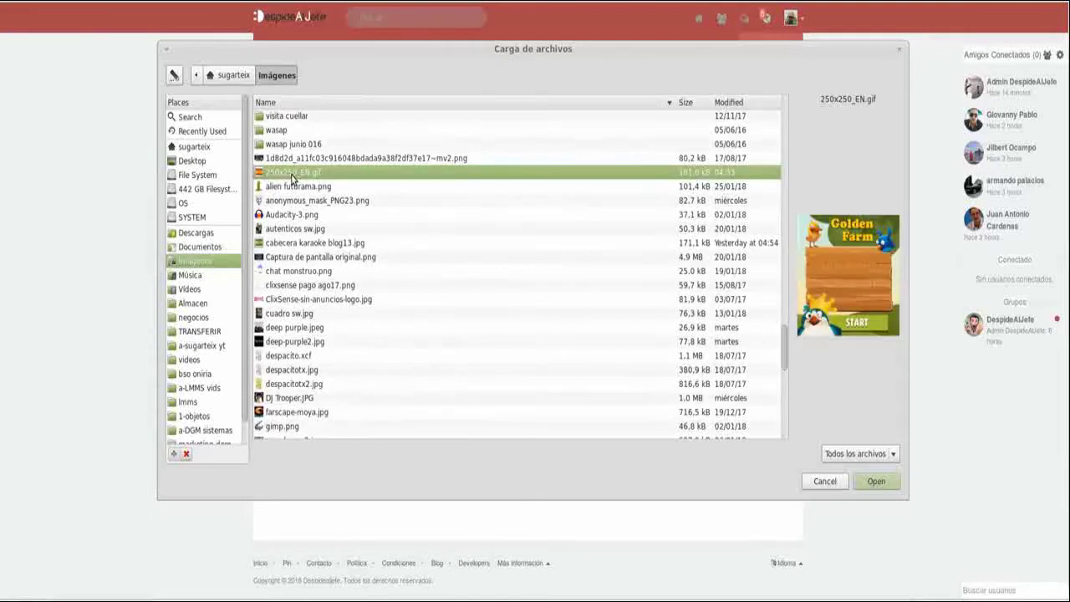
pyautogui.click(867, 485)
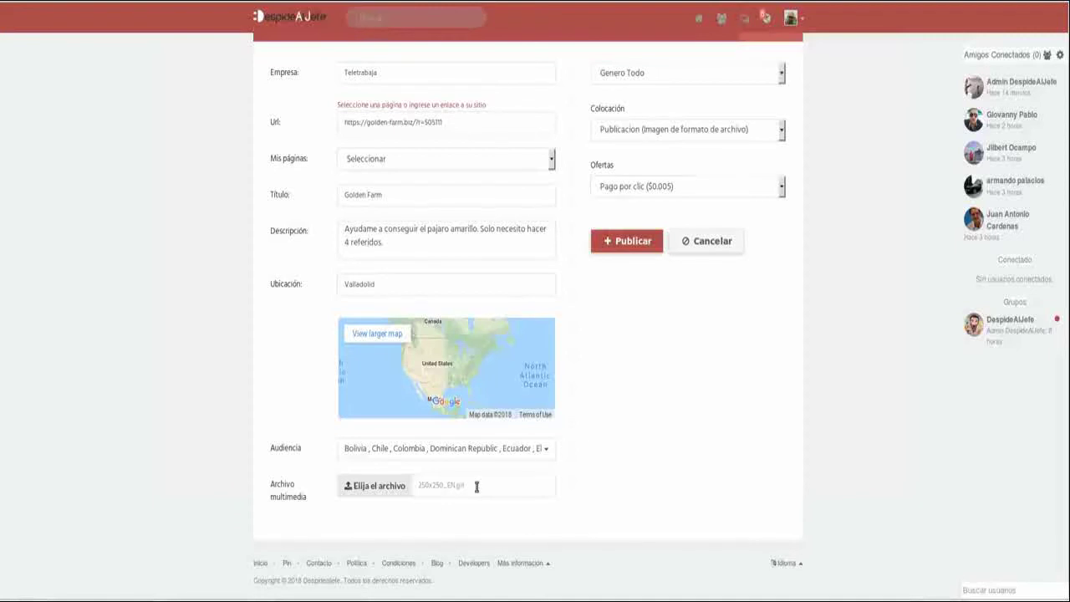
pyautogui.scroll(1, 619, 219)
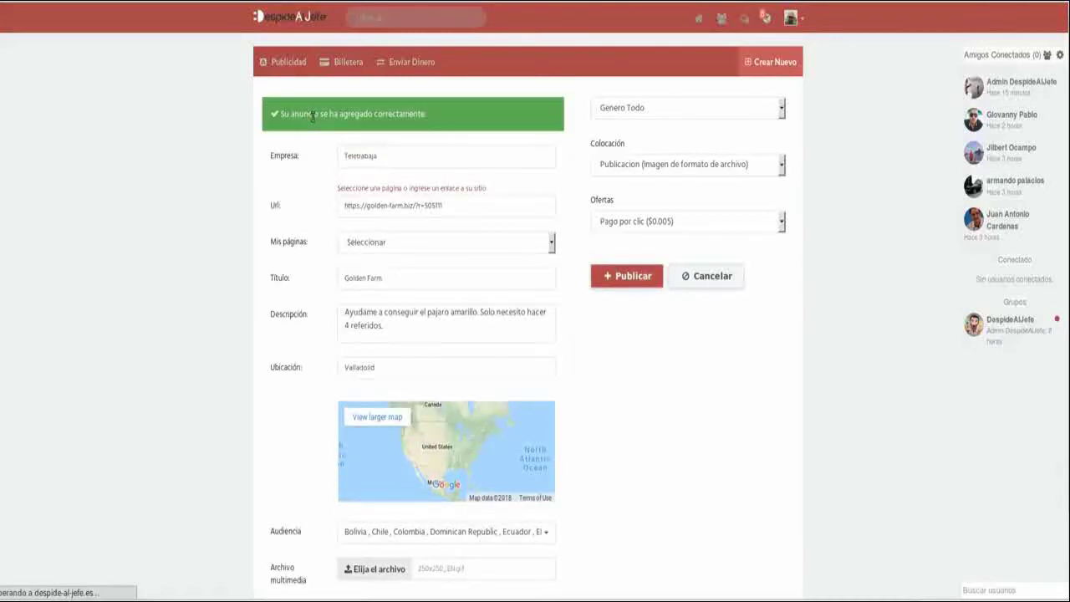
# Step: Review the list of published ads and find the Golden Farm ad in the home feed to examine its text and banner
pyautogui.click(290, 63)
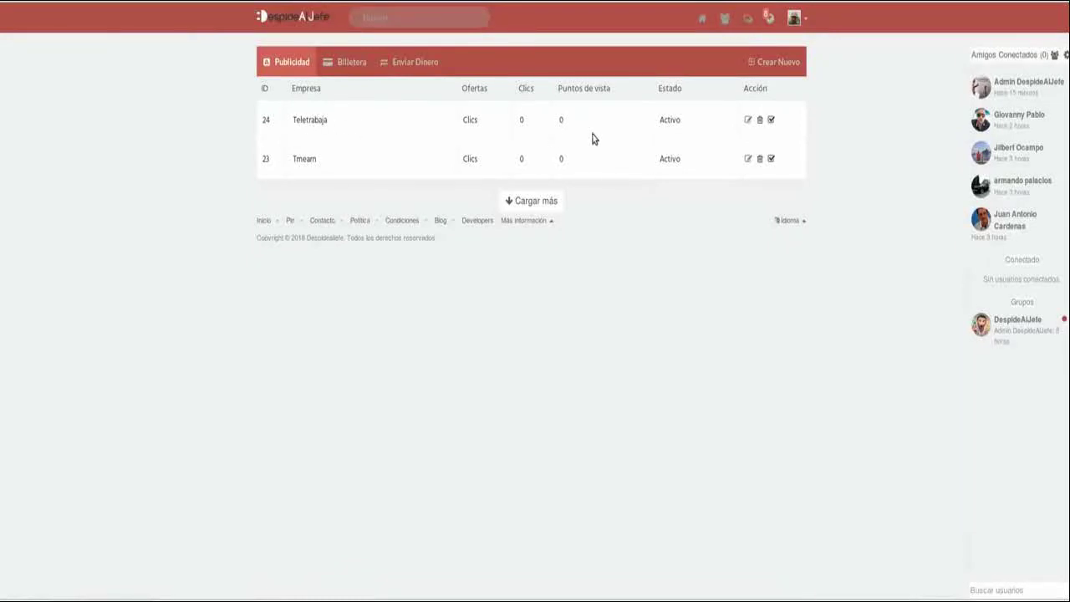
pyautogui.click(704, 20)
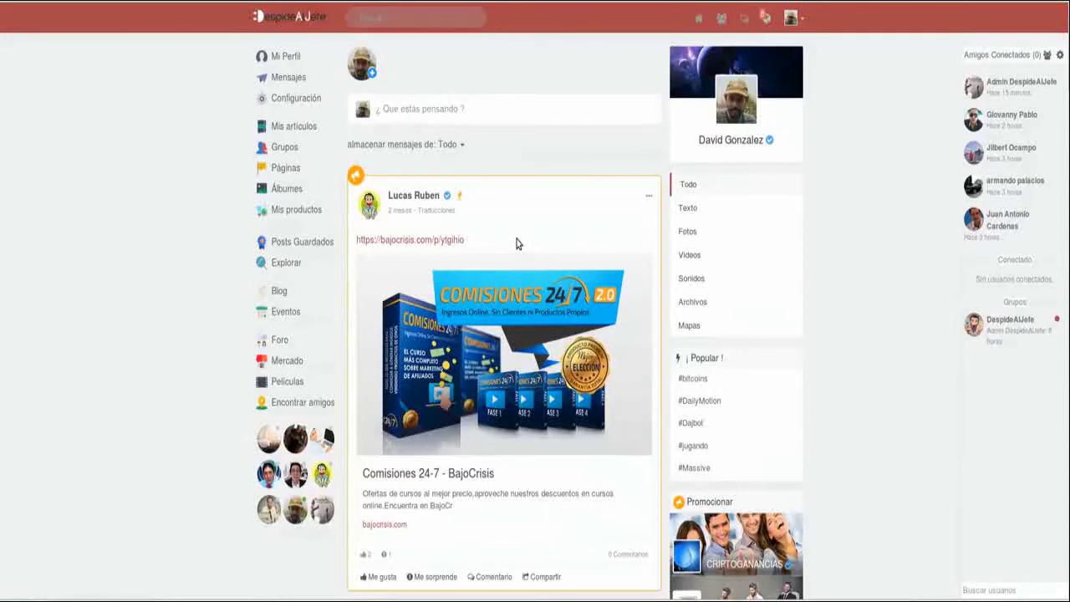
pyautogui.scroll(-5, 470, 243)
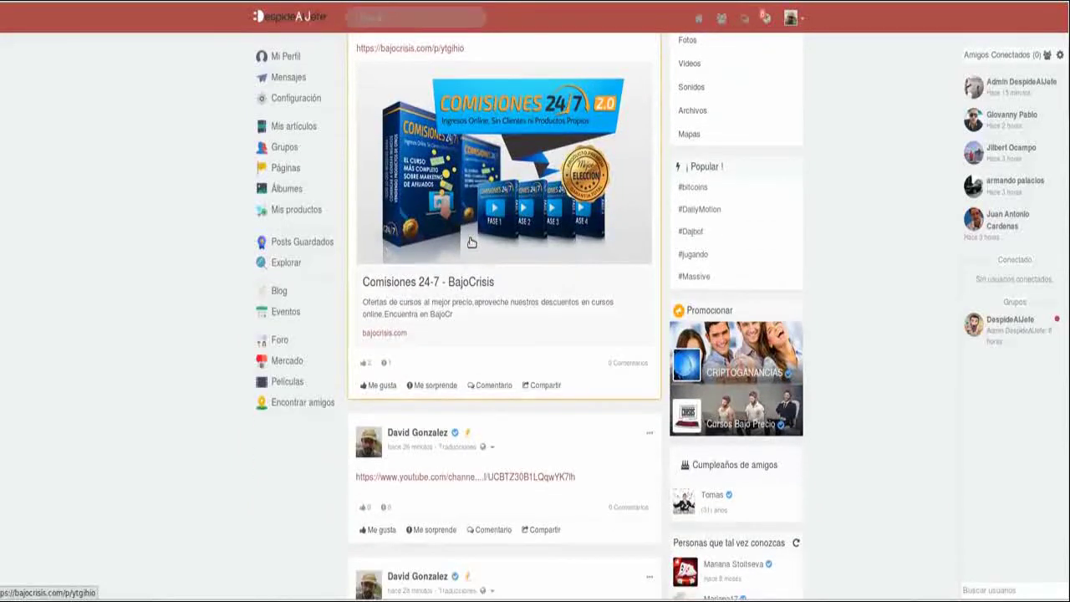
pyautogui.scroll(-5, 470, 243)
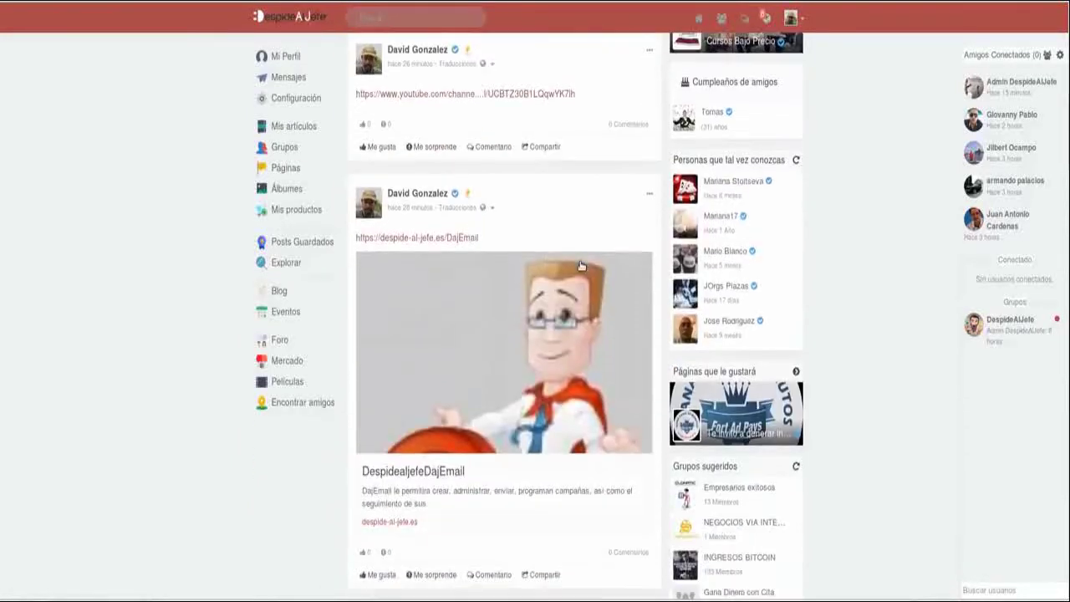
pyautogui.scroll(-5, 649, 298)
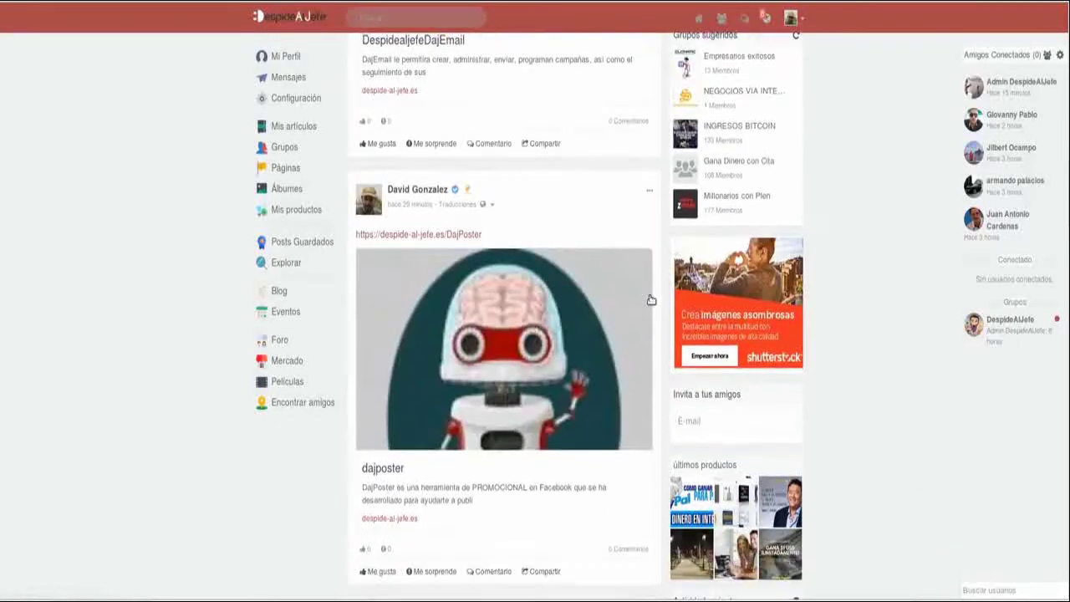
pyautogui.scroll(-5, 650, 299)
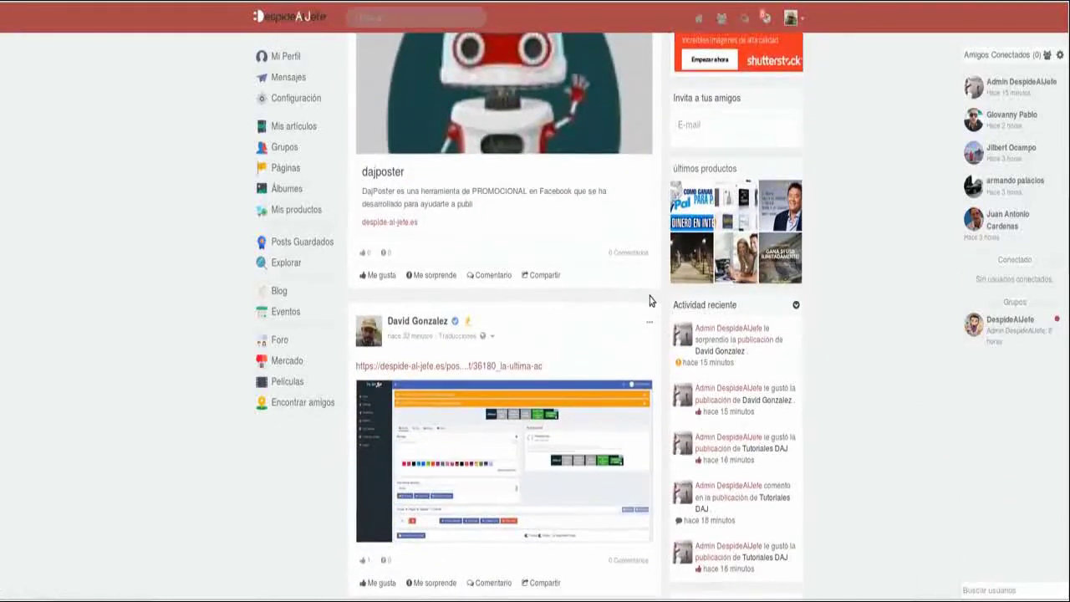
pyautogui.scroll(-5, 651, 300)
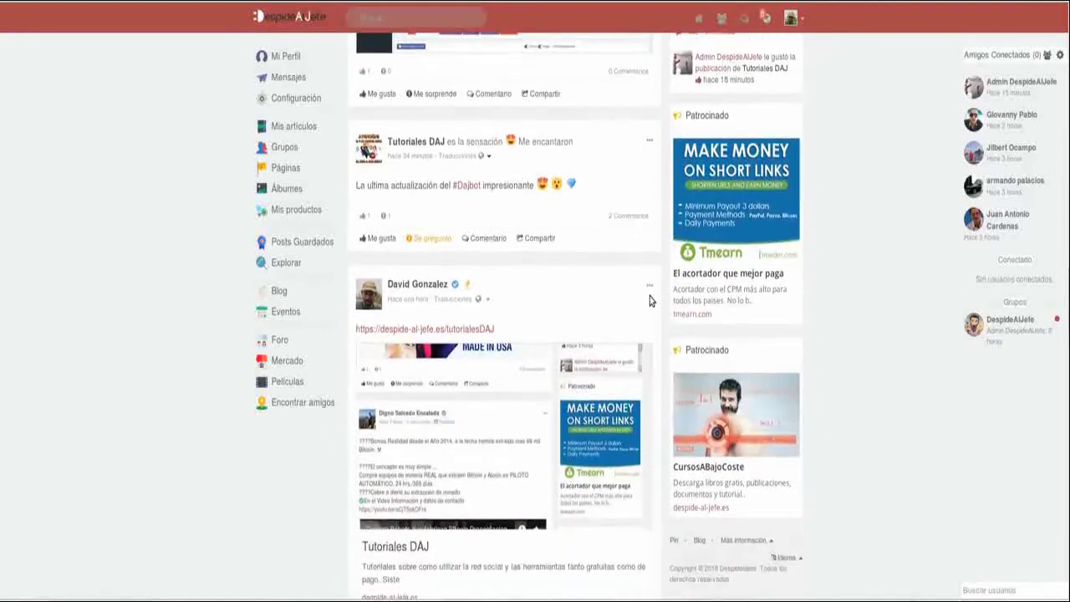
pyautogui.scroll(-8, 651, 299)
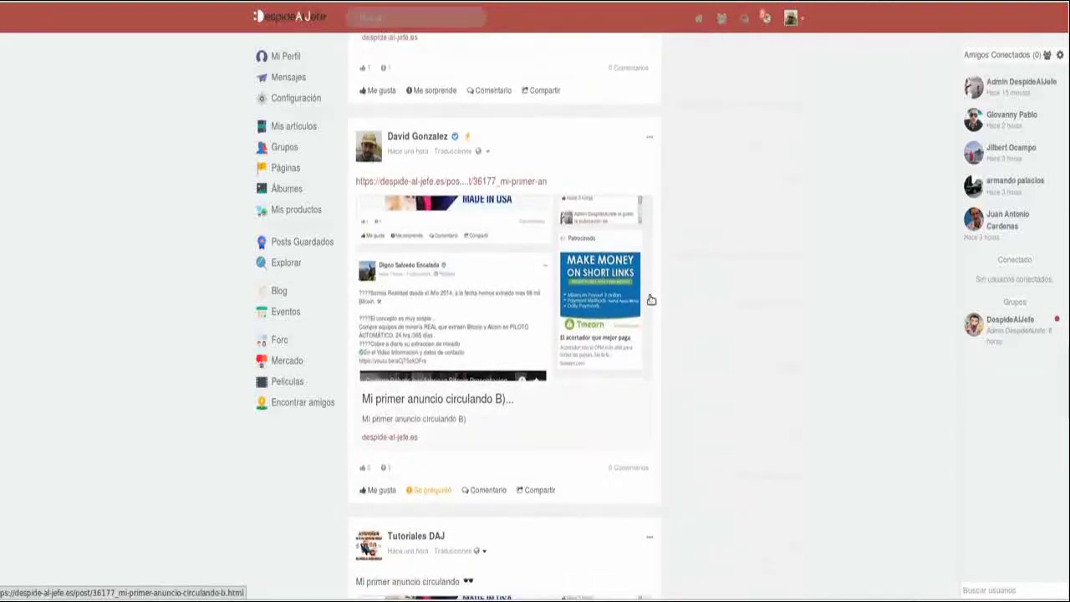
pyautogui.scroll(-10, 692, 350)
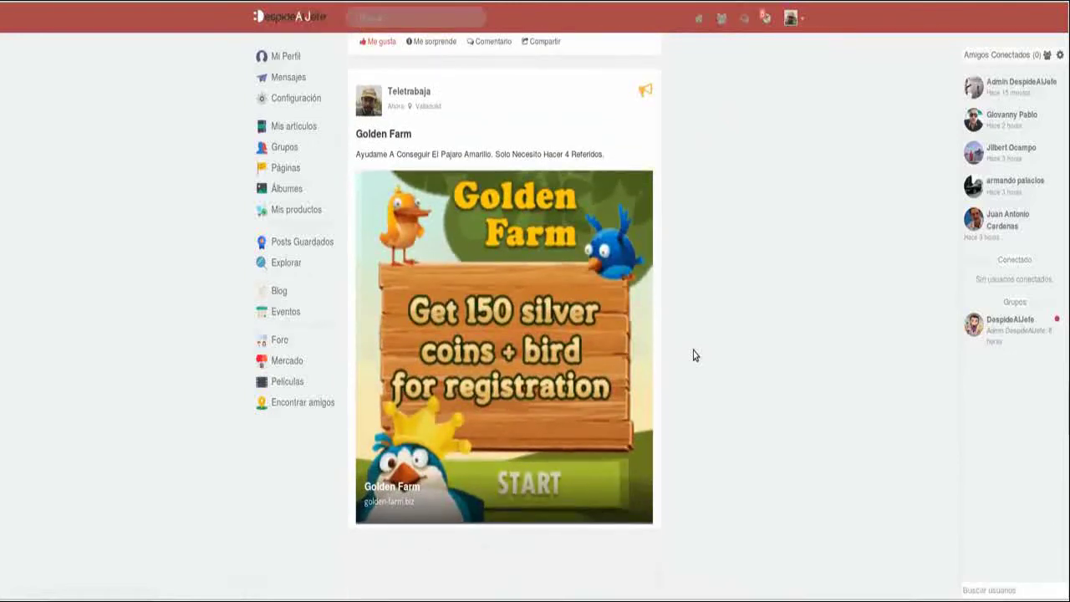
pyautogui.scroll(2, 693, 351)
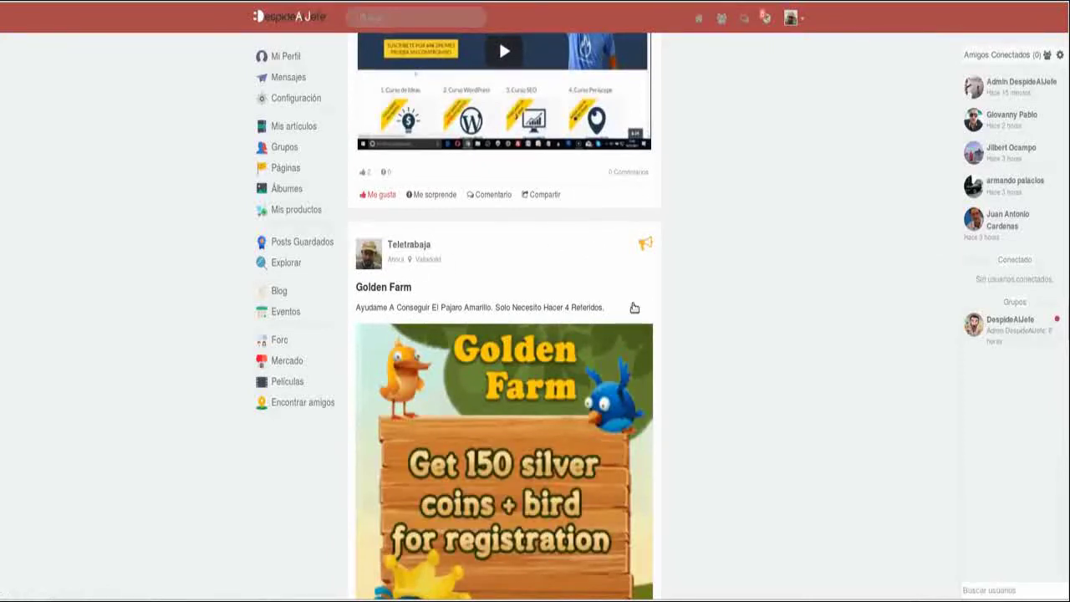
pyautogui.scroll(-3, 661, 242)
pyautogui.scroll(-2, 691, 238)
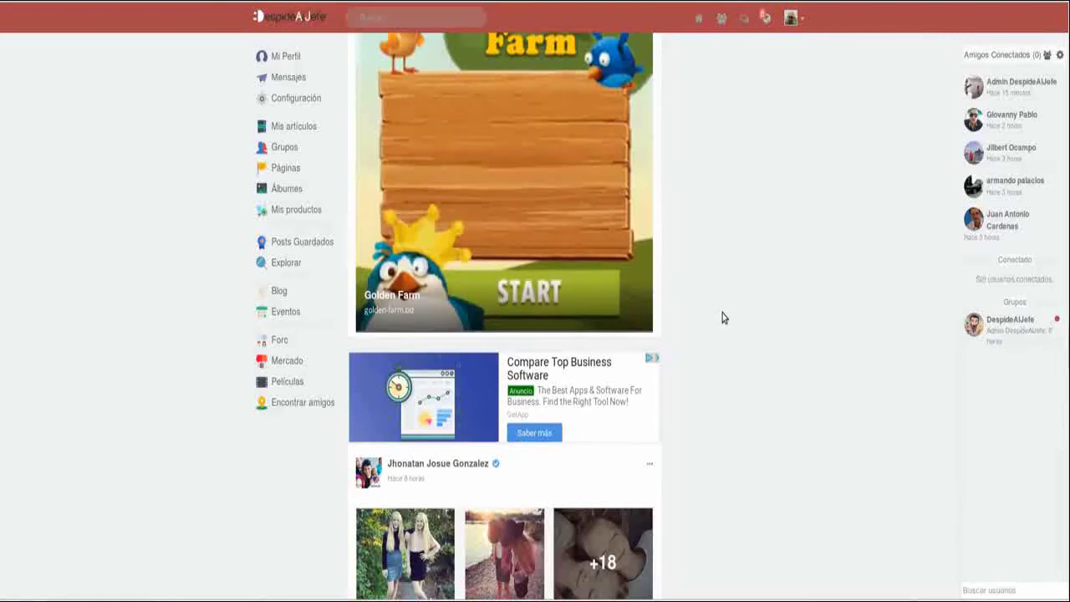
pyautogui.scroll(3, 724, 318)
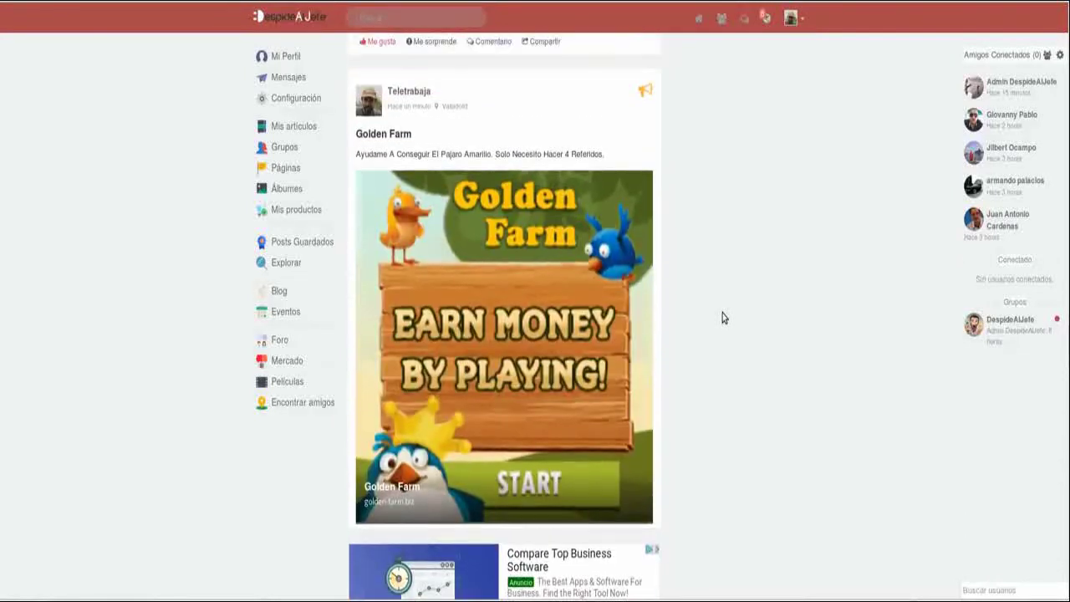
# Step: Compare the Patrocinado ads for Tmearn and CursosABajoCoste with the Golden Farm ad placed among the home feed's posts
pyautogui.scroll(10, 725, 318)
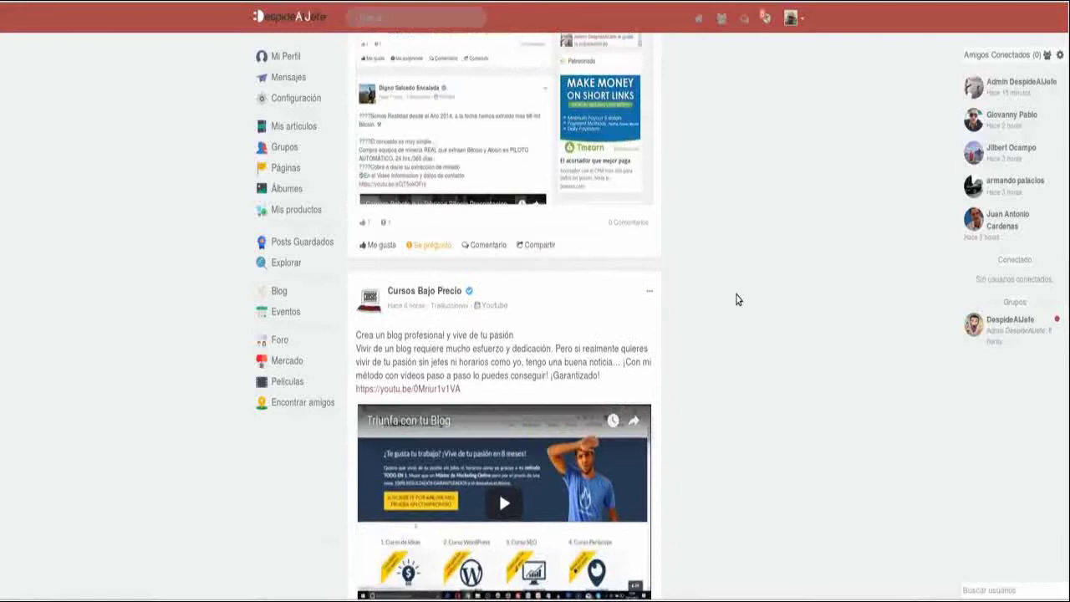
pyautogui.scroll(10, 773, 291)
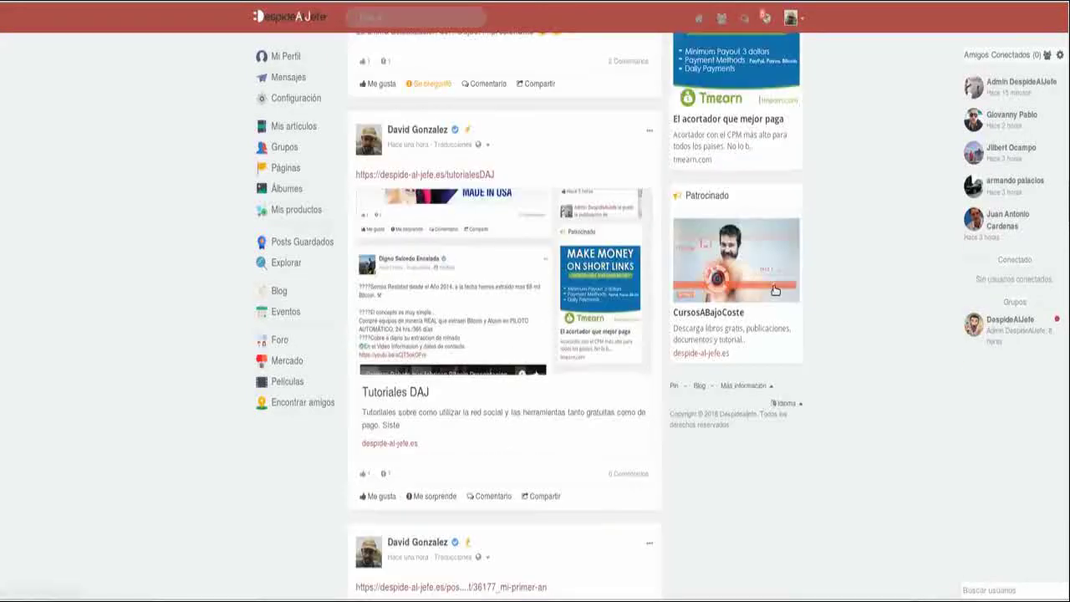
pyautogui.scroll(-10, 736, 350)
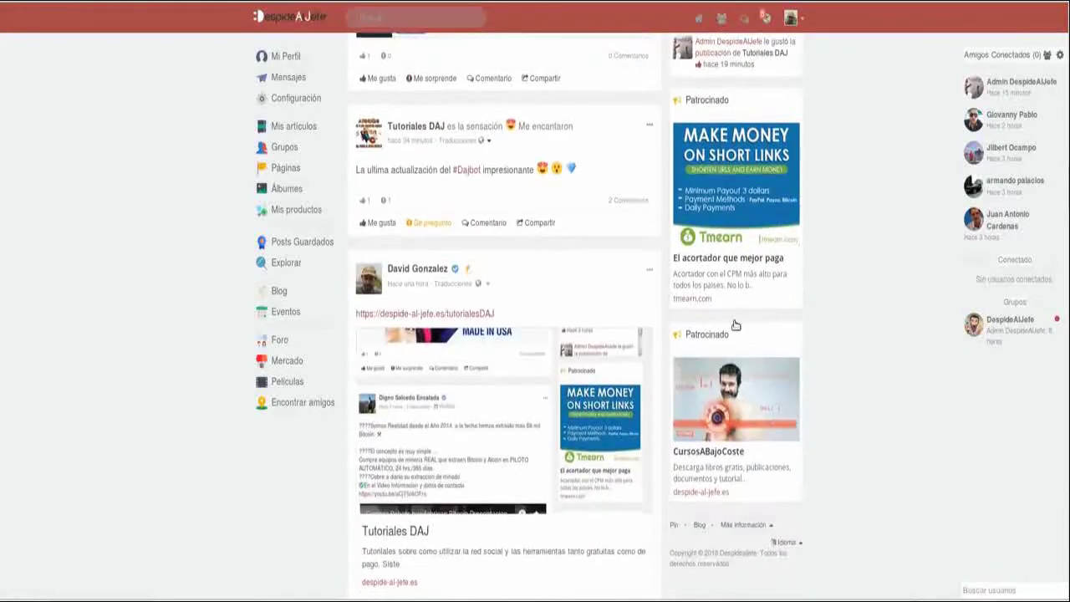
pyautogui.scroll(-15, 623, 360)
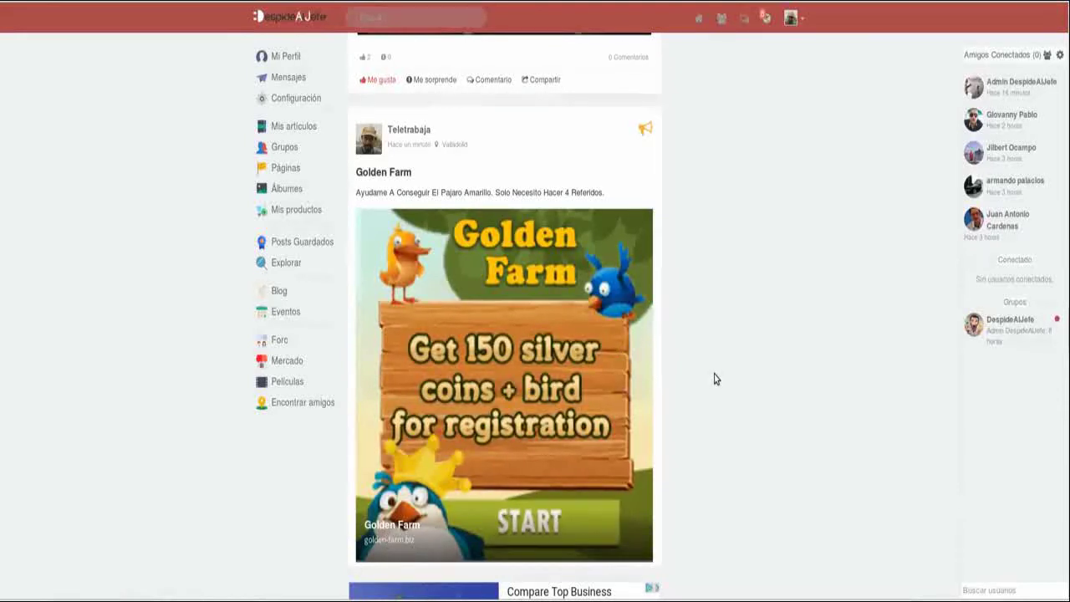
pyautogui.scroll(10, 714, 384)
pyautogui.scroll(10, 713, 378)
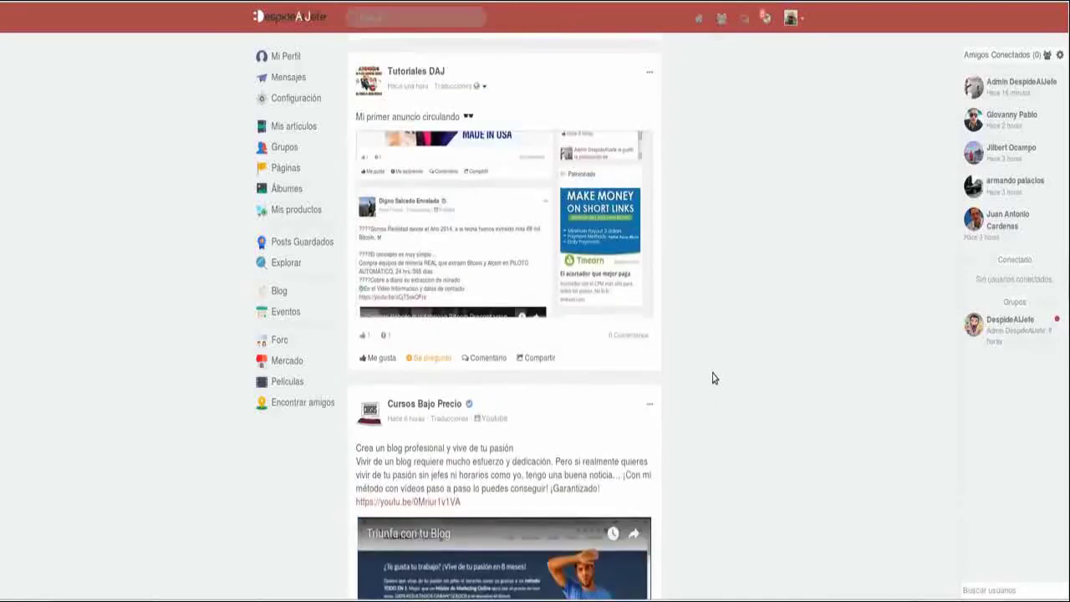
pyautogui.scroll(10, 709, 375)
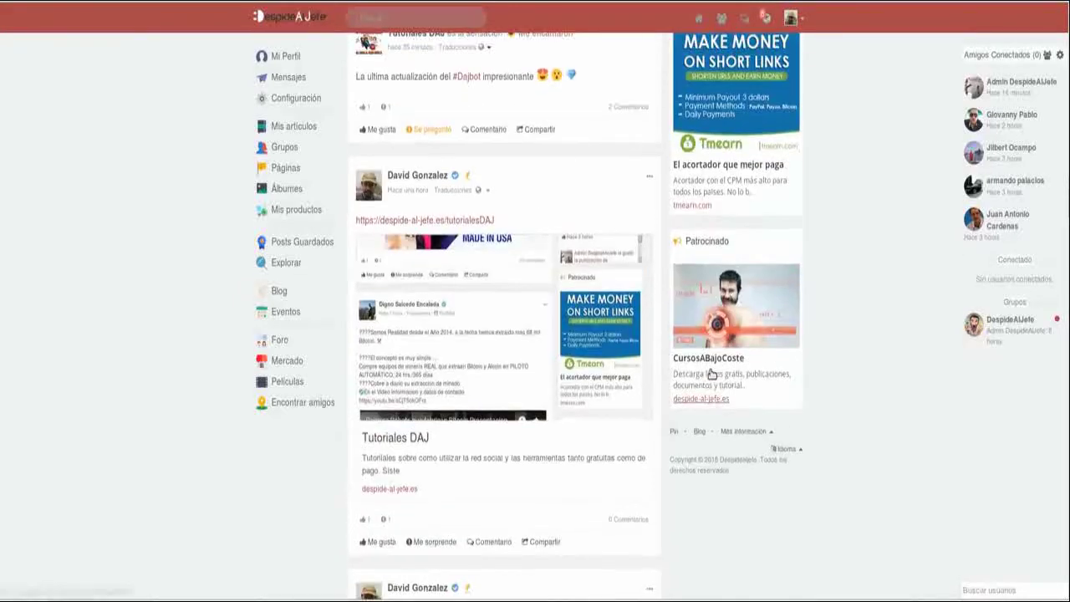
pyautogui.scroll(8, 710, 368)
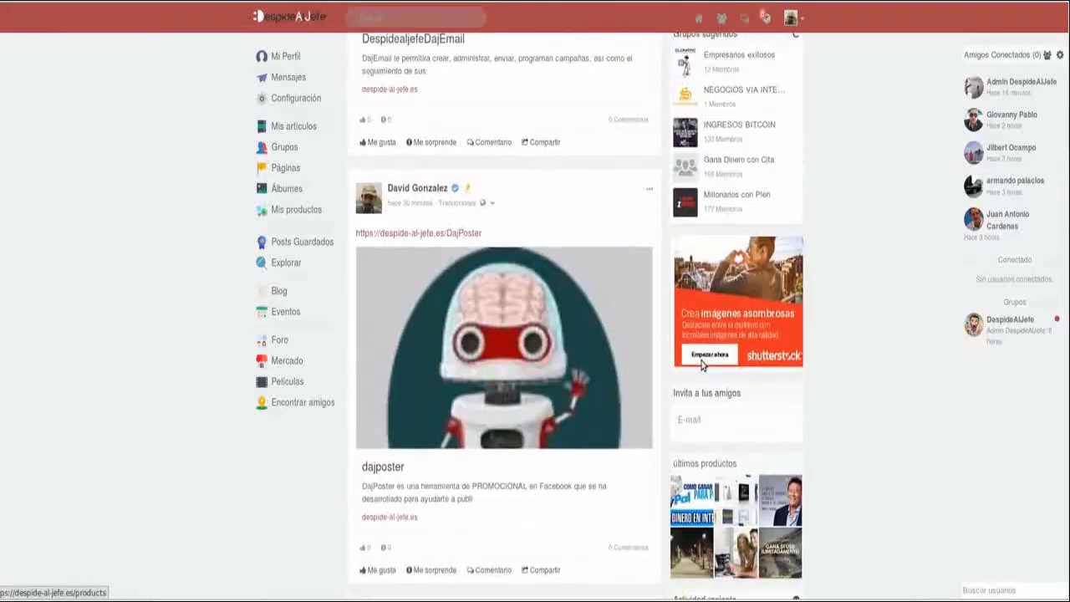
pyautogui.scroll(10, 867, 206)
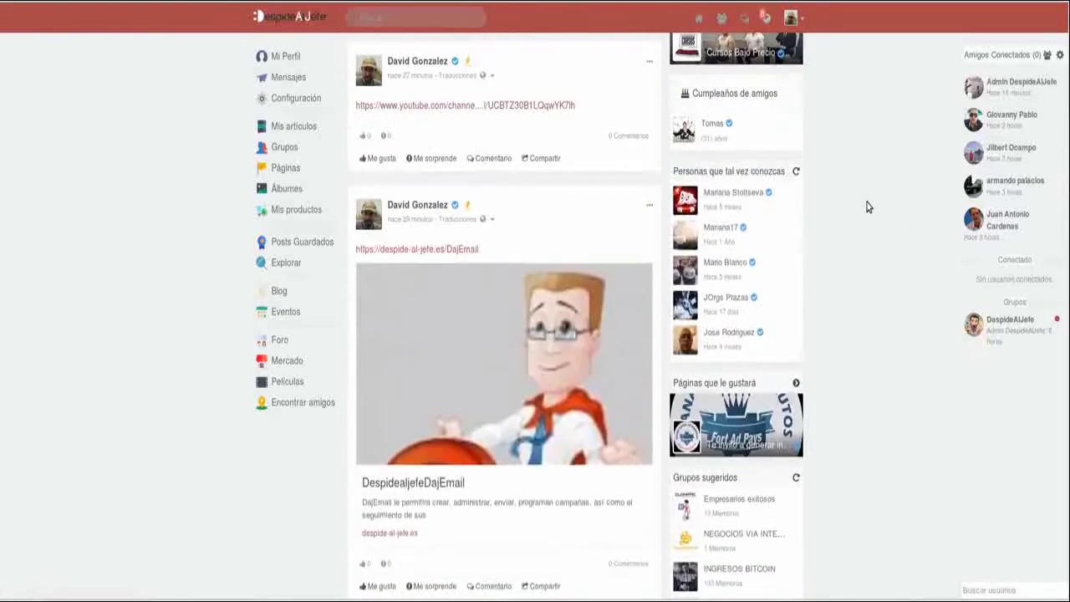